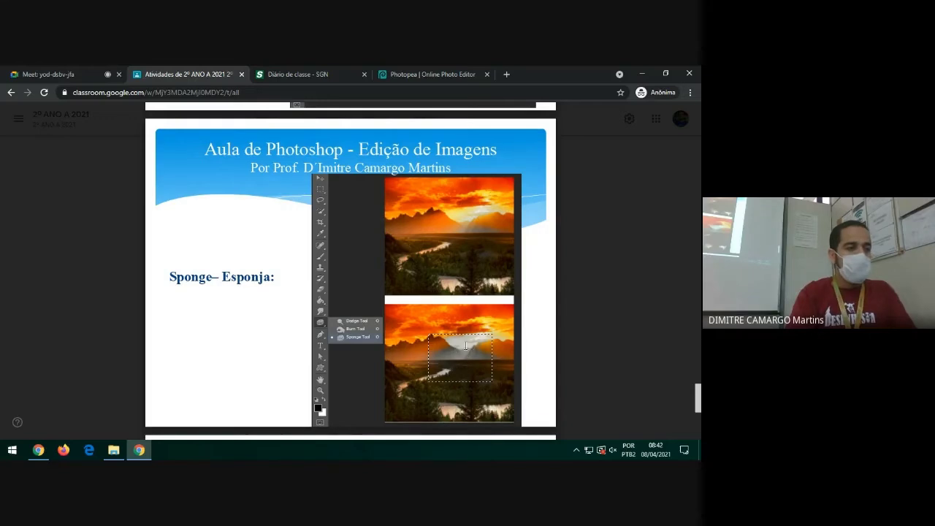
Step: Go to the activity slide on page 13 of the presentation and switch to Photopea
scroll(464, 346, "down", 5)
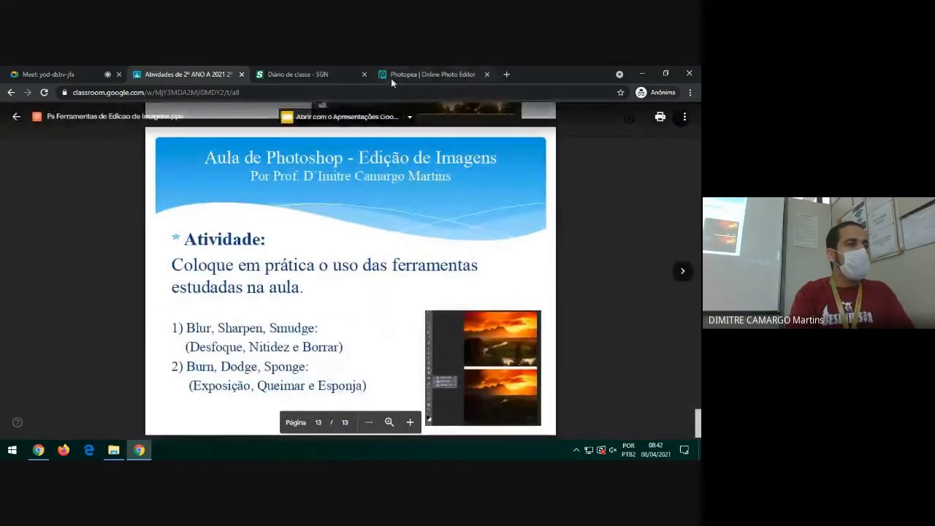
left_click(391, 78)
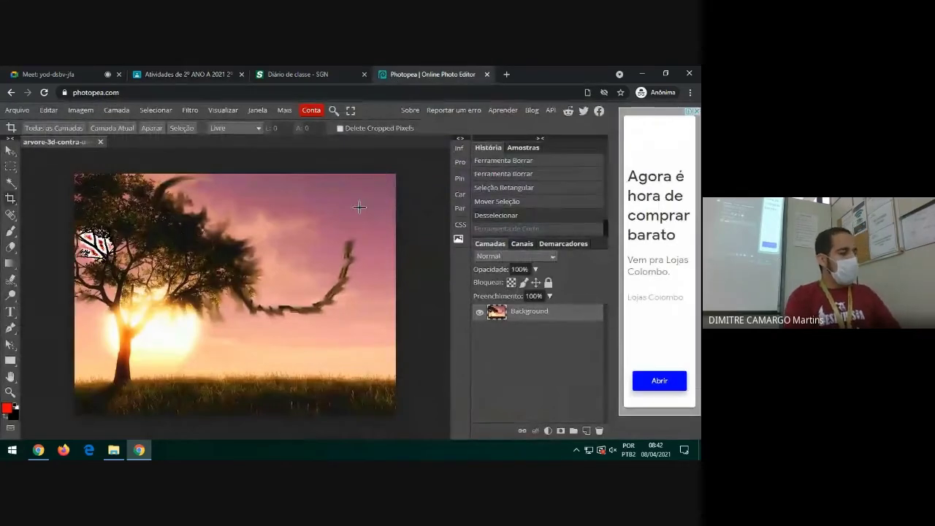
Step: Undo the crop, the selection changes and the latest smudge strokes on the tree image
left_click(11, 150)
key("ctrl+z")
key("ctrl+z")
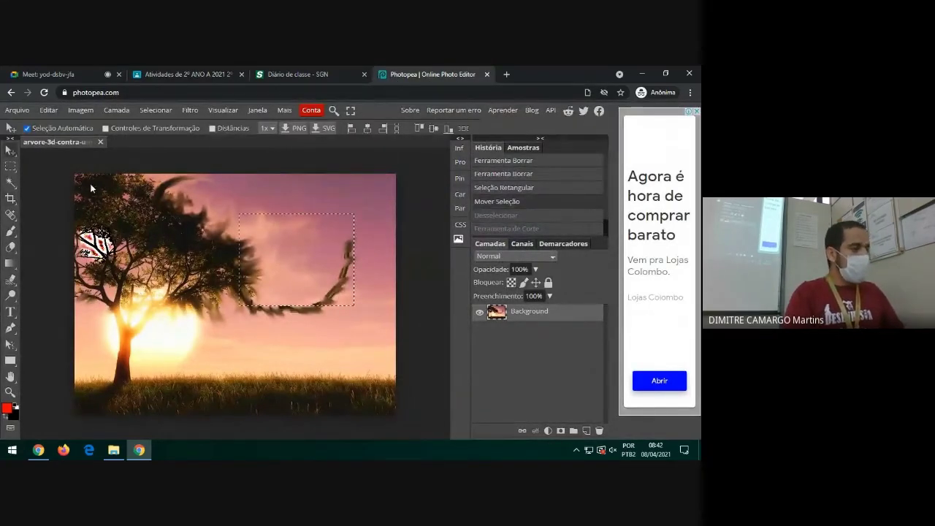
key("ctrl+z")
key("ctrl+z")
key("ctrl+z")
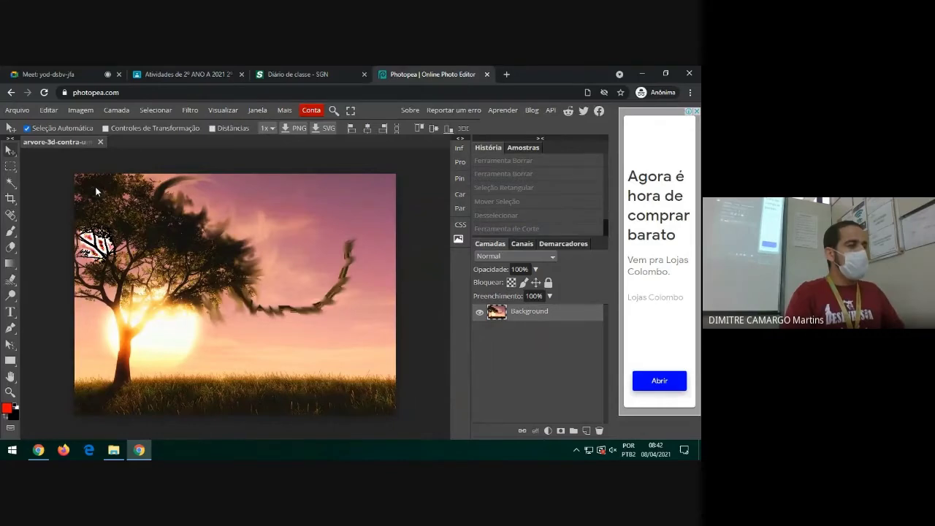
key("ctrl+z")
key("ctrl+z")
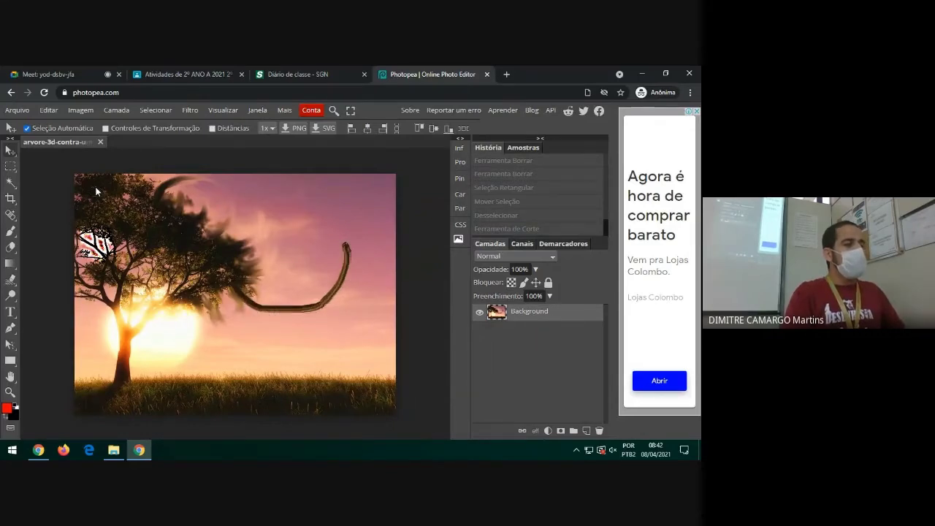
key("ctrl+z")
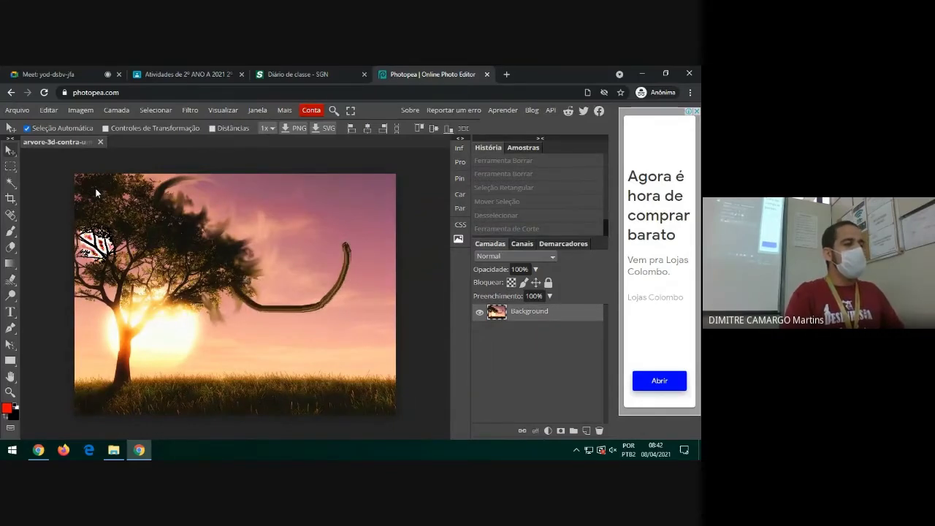
Step: Close the edited image and reopen arvore-3d-contra-um-ceu-do-por-do-sol_1048-9754.jpg from the Downloads folder
left_click(100, 142)
left_click(199, 285)
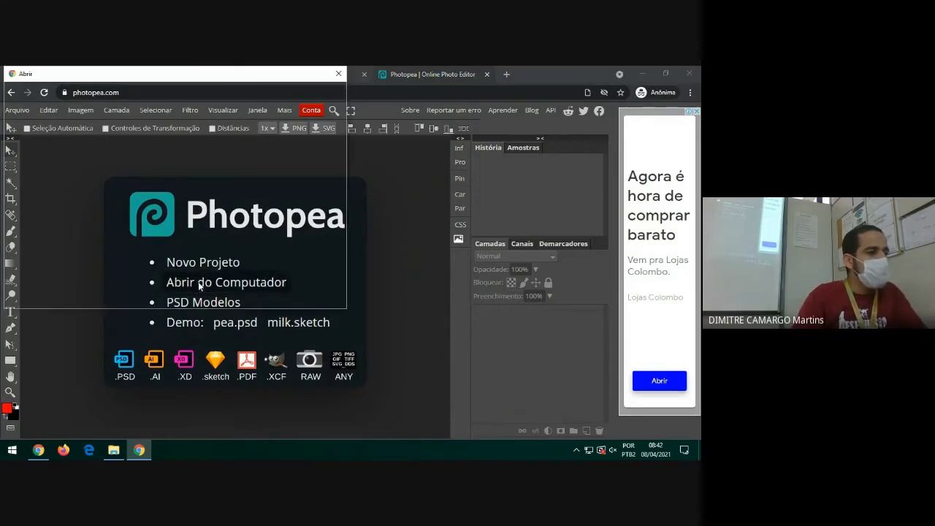
left_click(146, 137)
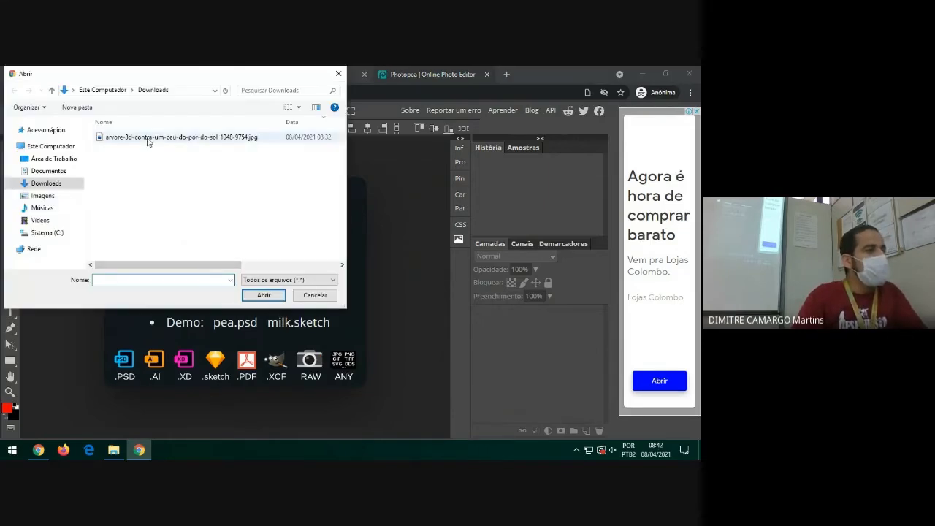
left_click(265, 295)
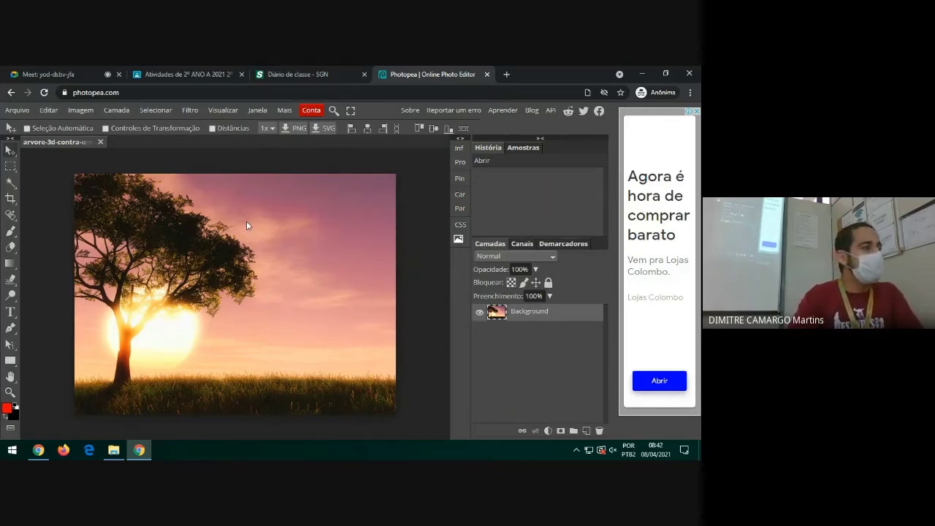
left_click(12, 280)
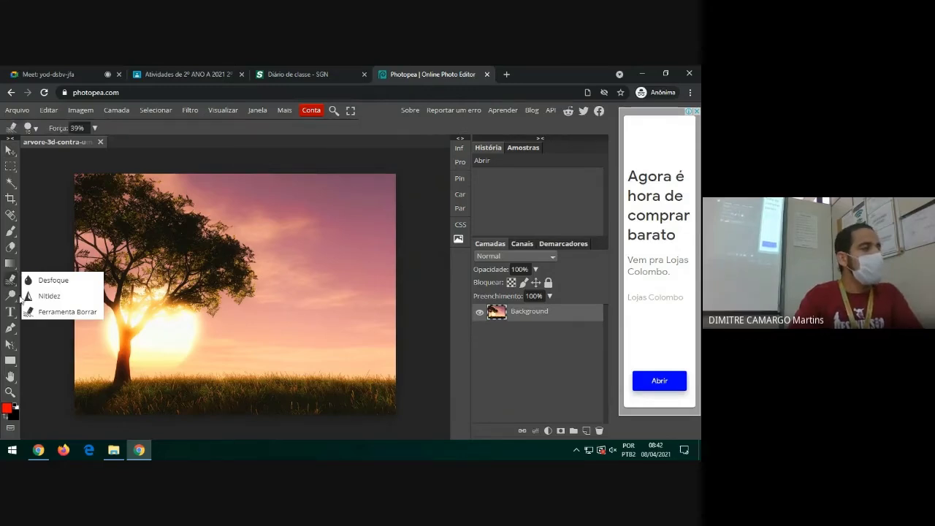
left_click(47, 280)
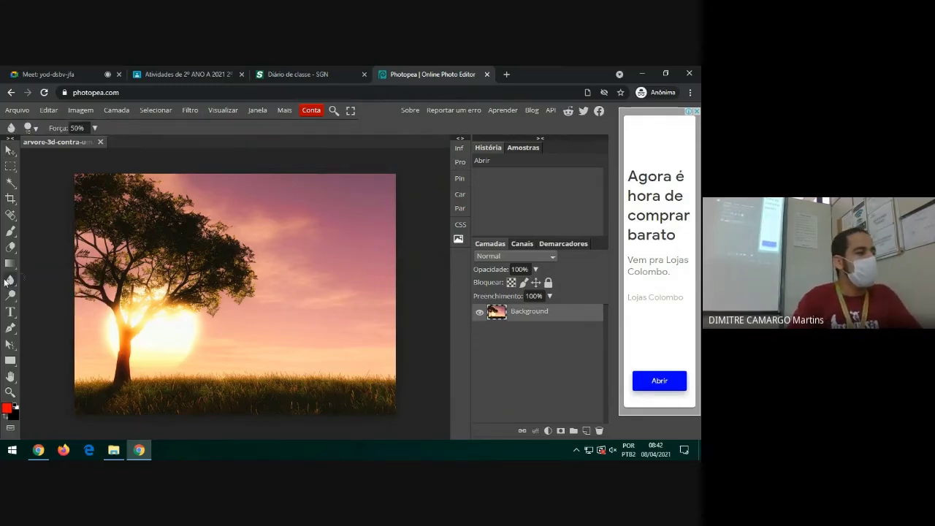
left_click(12, 296)
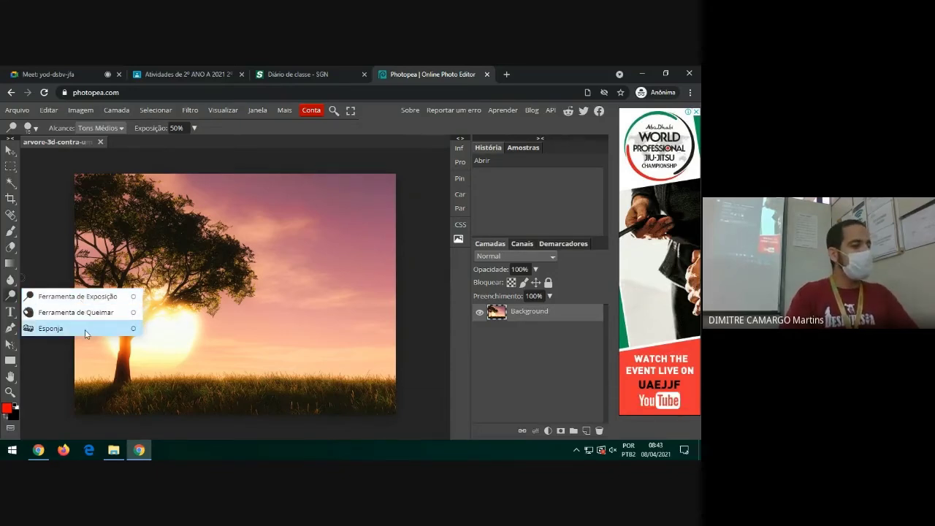
Step: Select a rectangle around the tree's upper-right branches and lighten the sky inside it with the Dodge tool at 50% exposure
left_click(10, 166)
left_click_drag(171, 198, 277, 275)
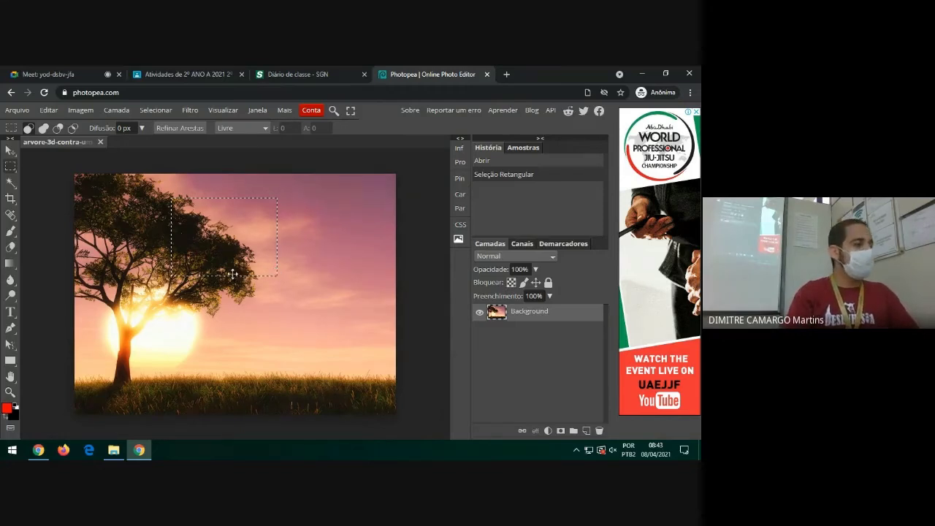
right_click(16, 297)
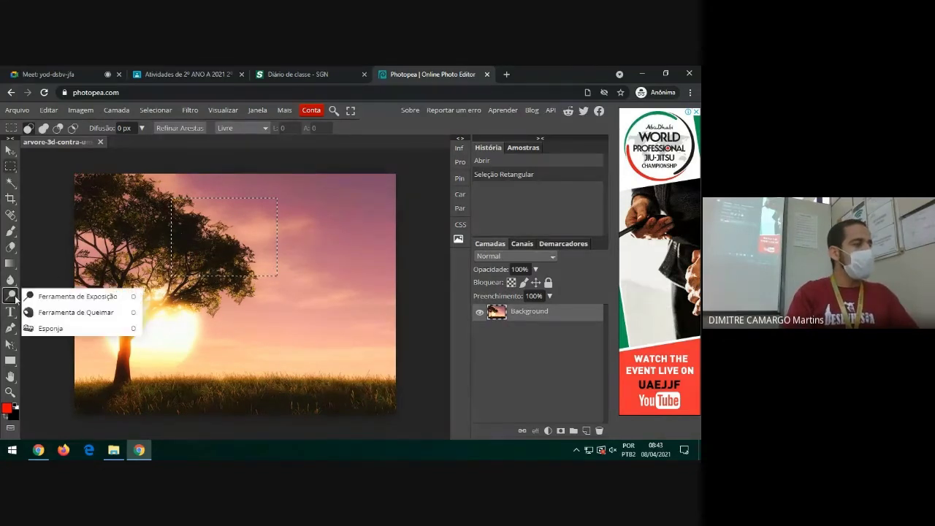
left_click(53, 298)
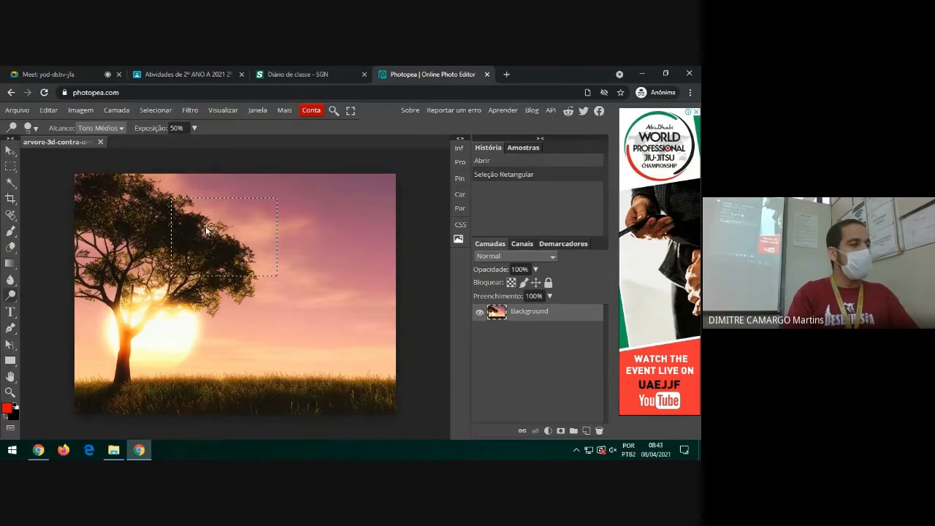
mouse_move(205, 216)
left_mouse_down()
mouse_move(232, 236)
mouse_move(221, 216)
mouse_move(244, 235)
left_mouse_up()
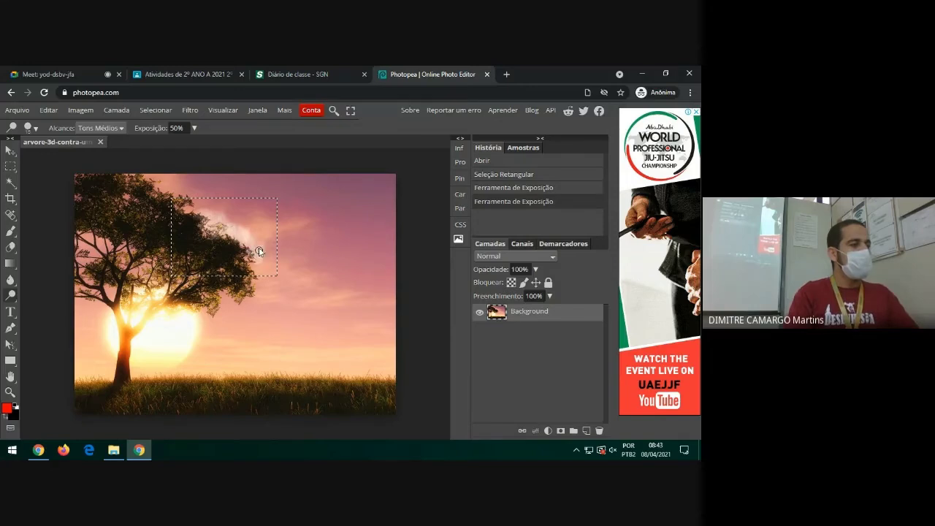
mouse_move(254, 269)
left_mouse_down()
mouse_move(273, 236)
mouse_move(267, 230)
mouse_move(267, 263)
mouse_move(241, 209)
mouse_move(183, 213)
mouse_move(179, 202)
mouse_move(209, 210)
mouse_move(198, 198)
mouse_move(224, 219)
mouse_move(204, 200)
mouse_move(230, 213)
left_mouse_up()
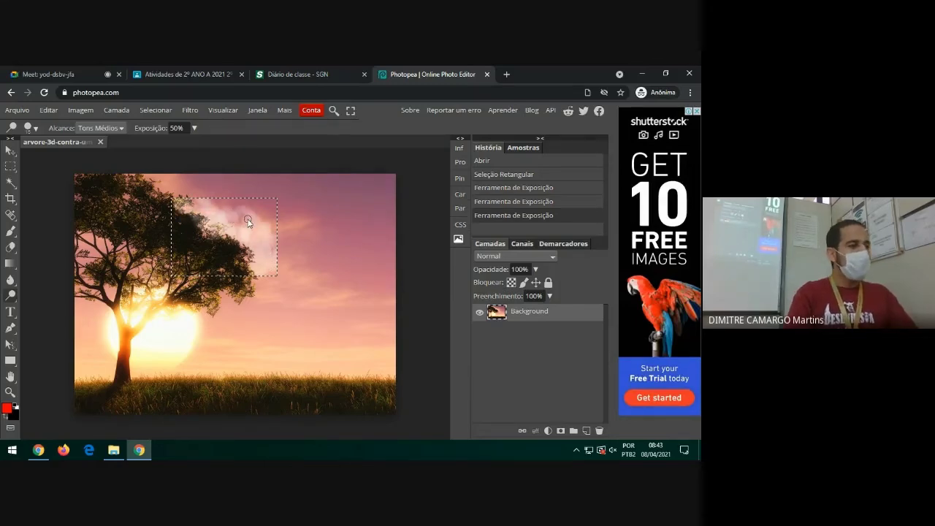
Step: Enlarge the Dodge brush and lighten the remaining sky inside the rectangular selection
right_click(248, 219)
left_click(286, 243)
mouse_move(285, 243)
left_mouse_down()
mouse_move(308, 244)
mouse_move(274, 238)
mouse_move(245, 197)
mouse_move(277, 252)
left_mouse_up()
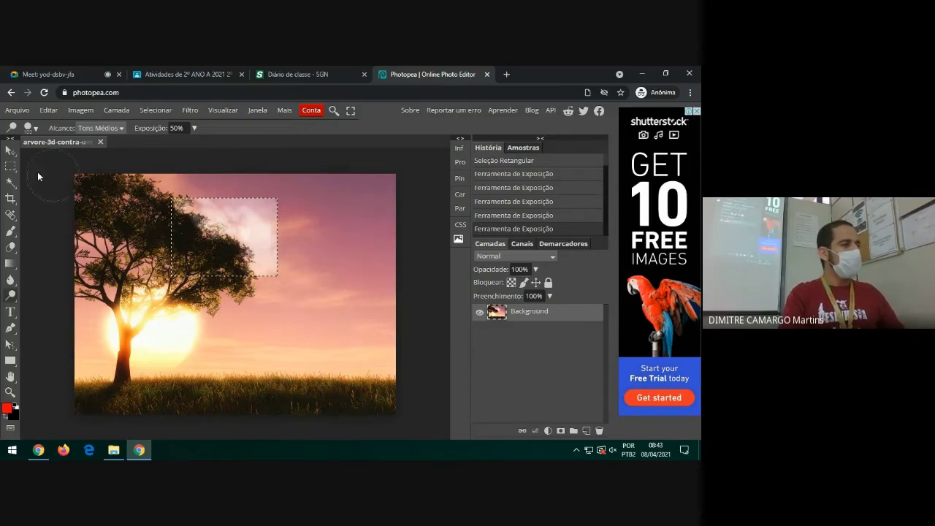
Step: Undo all Dodge strokes in the selected area and remove the rectangular selection
left_click(10, 166)
left_click(97, 194)
key("ctrl+z")
key("ctrl+z")
key("ctrl+z")
key("ctrl+z")
key("ctrl+z")
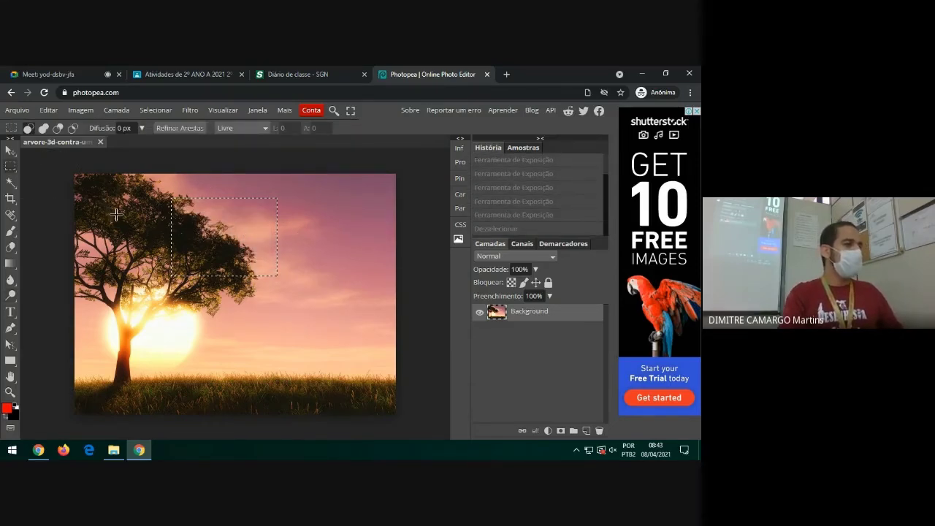
left_click(116, 214)
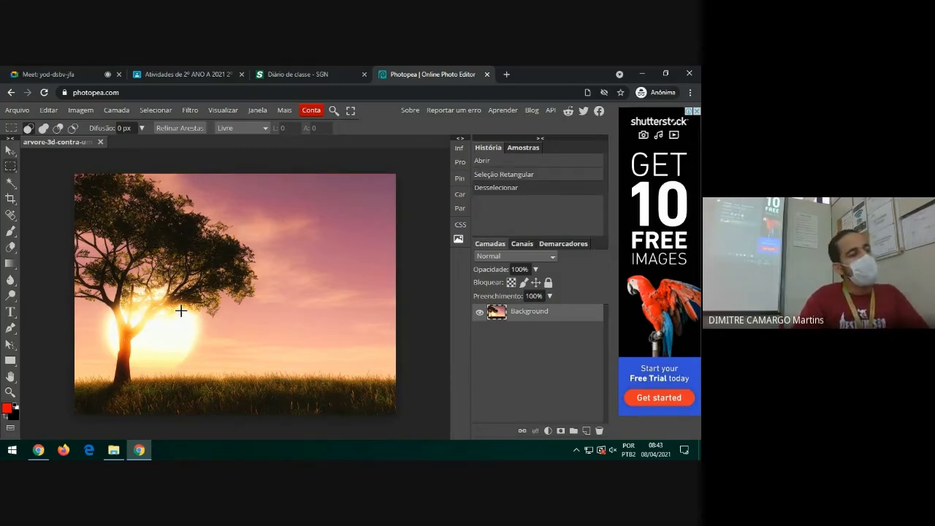
Step: Try large Dodge strokes at 50% exposure over the tree, sky and grass, and undo the result
left_click(11, 296)
left_click(44, 297)
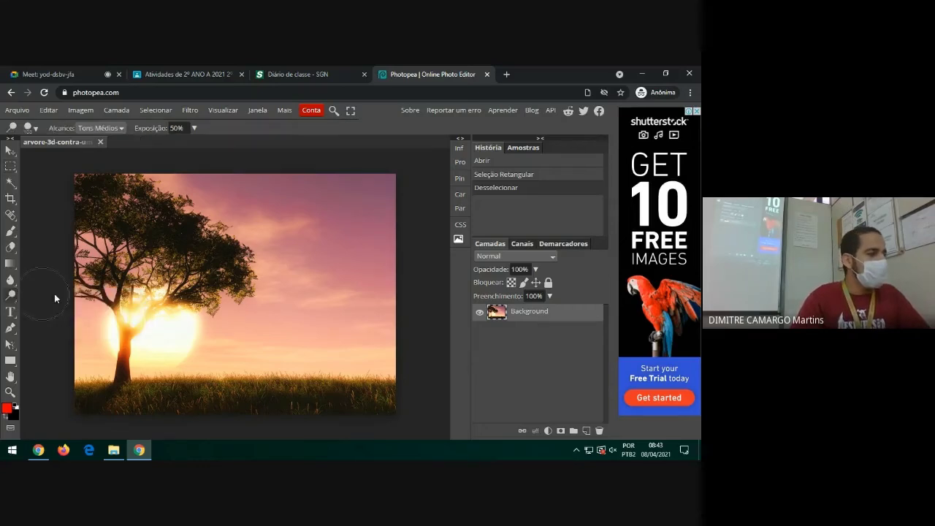
mouse_move(208, 353)
left_mouse_down()
mouse_move(96, 380)
mouse_move(69, 350)
mouse_move(82, 280)
mouse_move(233, 269)
left_mouse_up()
mouse_move(229, 374)
left_mouse_down()
mouse_move(106, 430)
mouse_move(61, 410)
mouse_move(35, 323)
mouse_move(48, 243)
mouse_move(162, 192)
mouse_move(245, 232)
mouse_move(271, 279)
mouse_move(278, 408)
mouse_move(250, 439)
mouse_move(220, 443)
left_mouse_up()
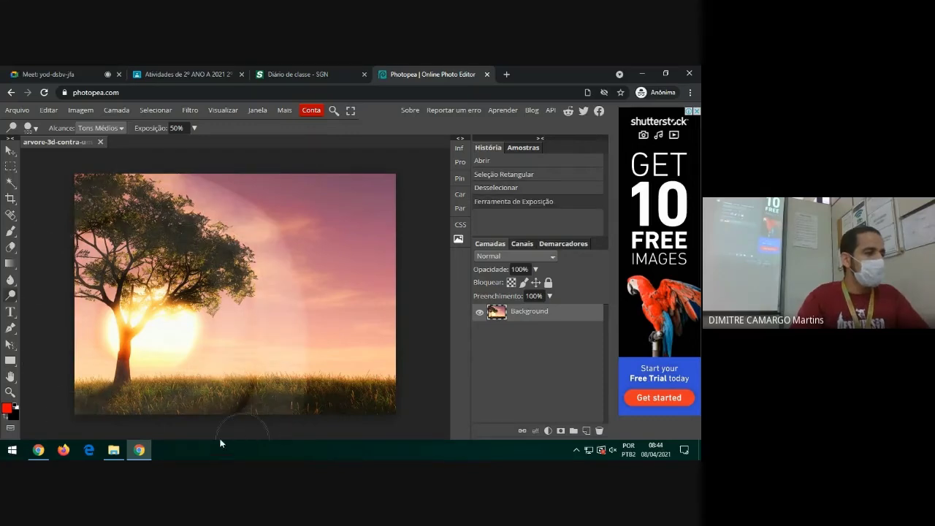
key("ctrl+z")
Step: Choose the soft 24 px brush with 0% hardness, enlarge it, and lighten the tree, sky and grass with the Dodge tool
right_click(182, 335)
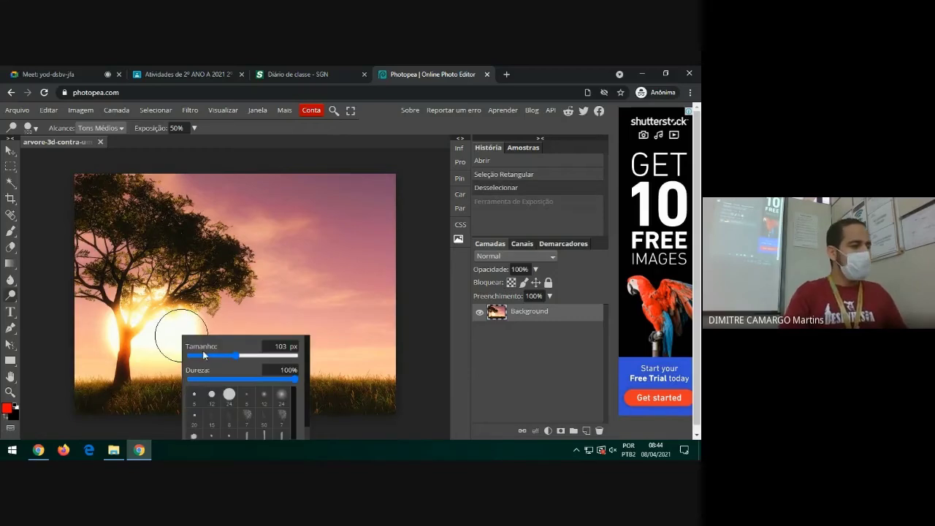
left_click(275, 397)
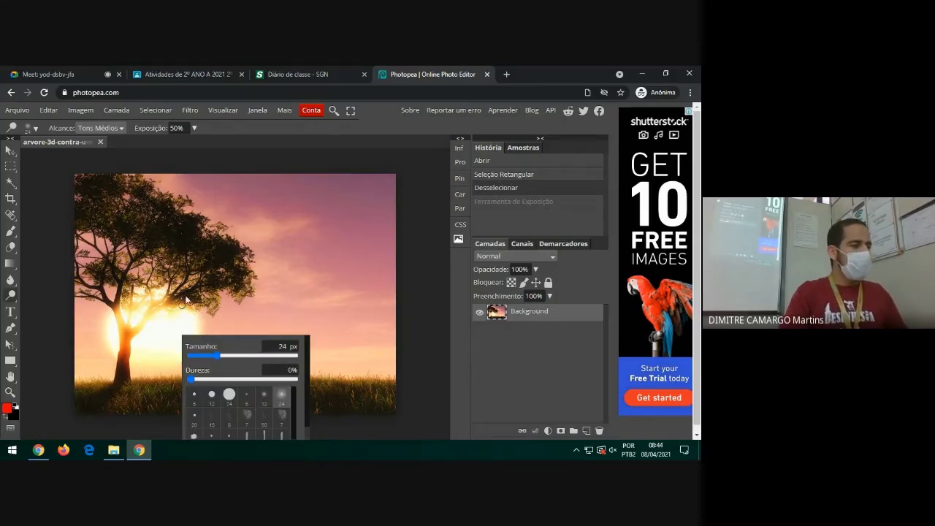
left_click_drag(219, 355, 265, 356)
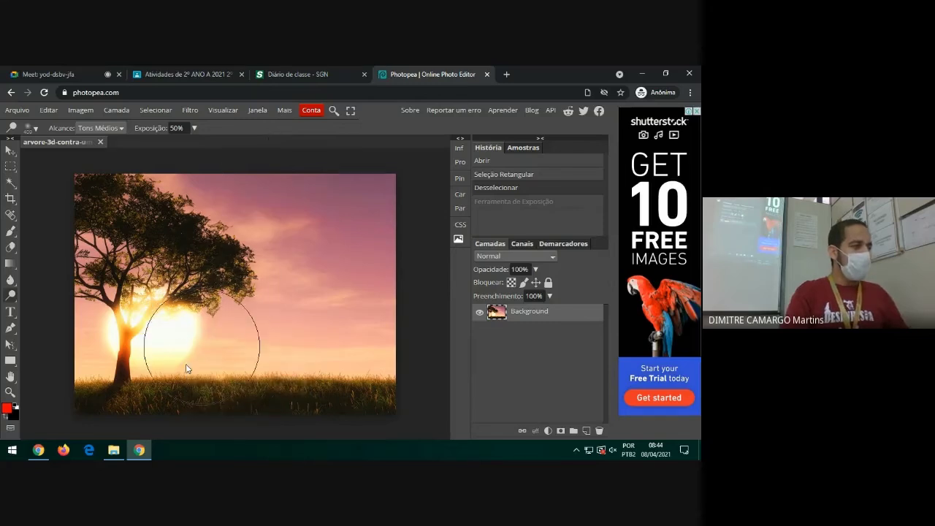
mouse_move(207, 331)
left_mouse_down()
mouse_move(131, 321)
mouse_move(208, 322)
mouse_move(233, 267)
mouse_move(106, 342)
mouse_move(156, 356)
mouse_move(230, 238)
mouse_move(278, 315)
left_mouse_up()
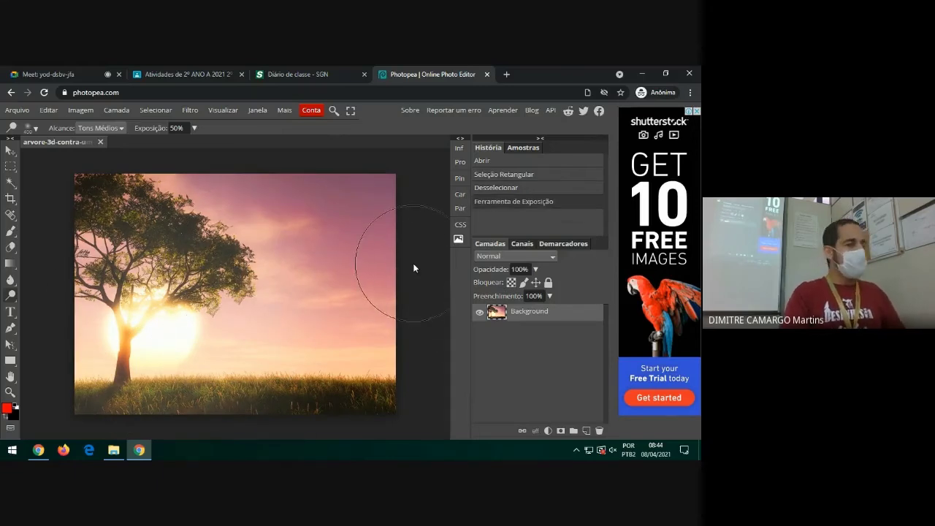
Step: Undo and redo the soft Dodge stroke several times to compare before and after, ending with the stroke undone
key("ctrl+z")
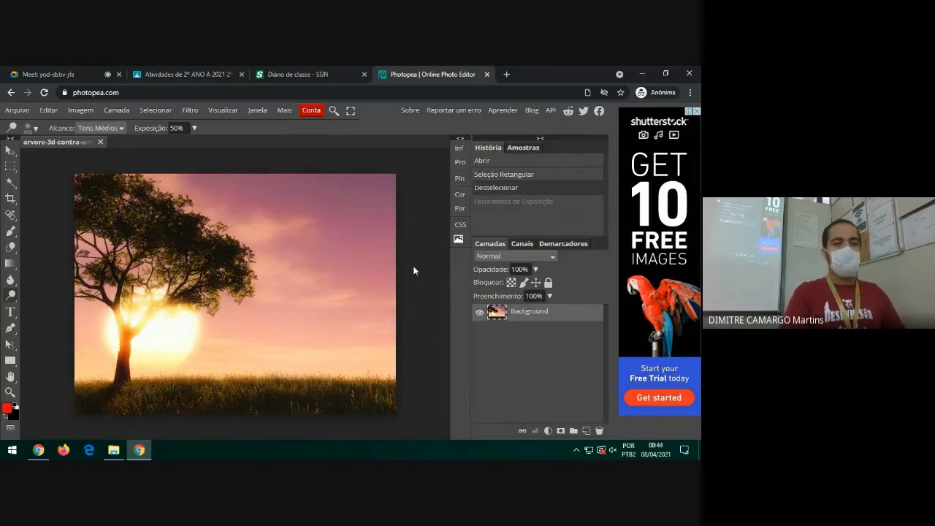
key("ctrl+z")
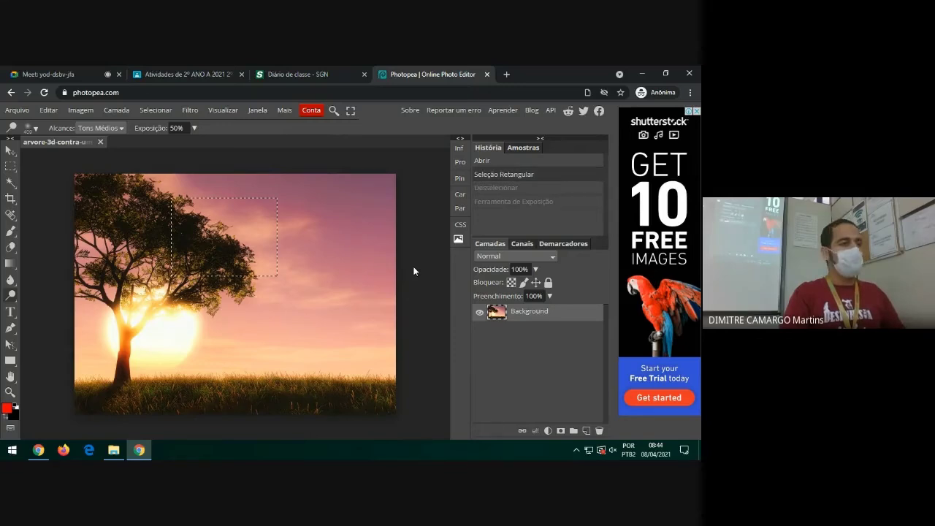
key("ctrl+z")
key("ctrl+shift+z")
key("ctrl+shift+z")
key("ctrl+shift+z")
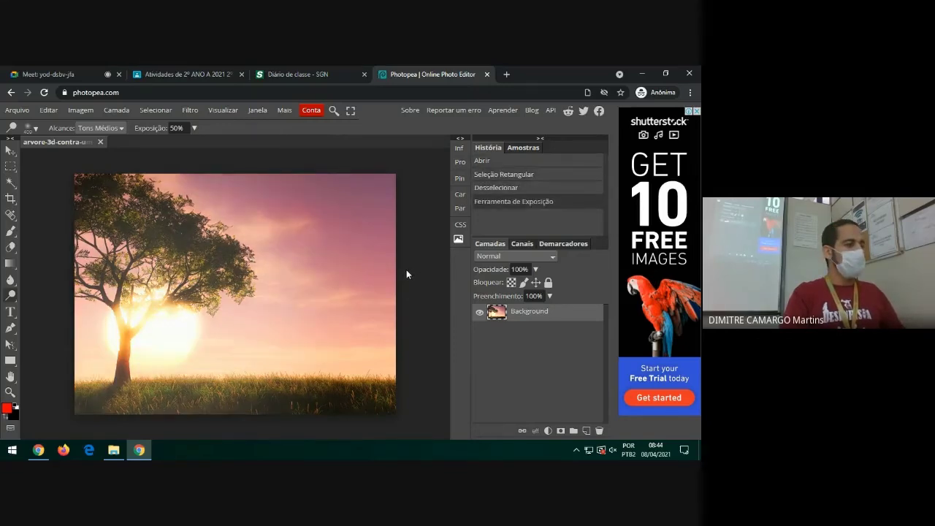
key("ctrl+z")
key("ctrl+shift+z")
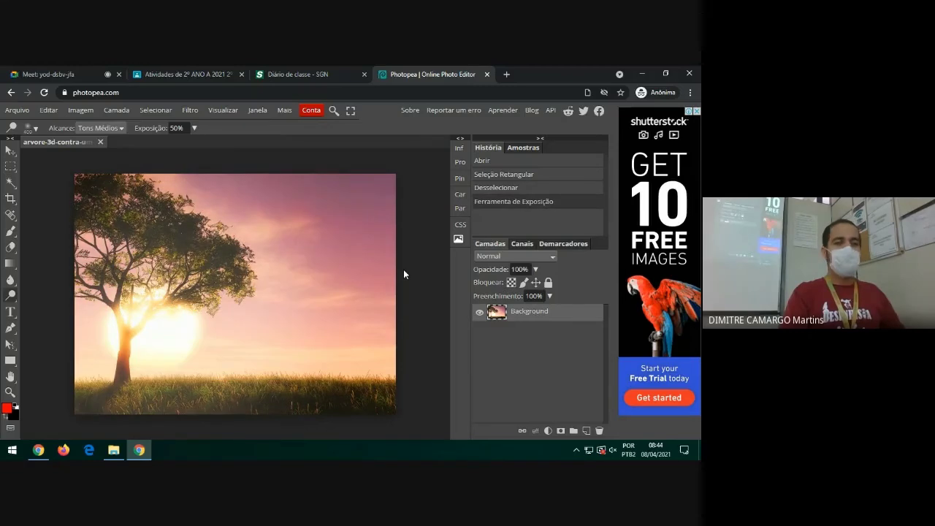
key("ctrl+z")
key("ctrl+shift+z")
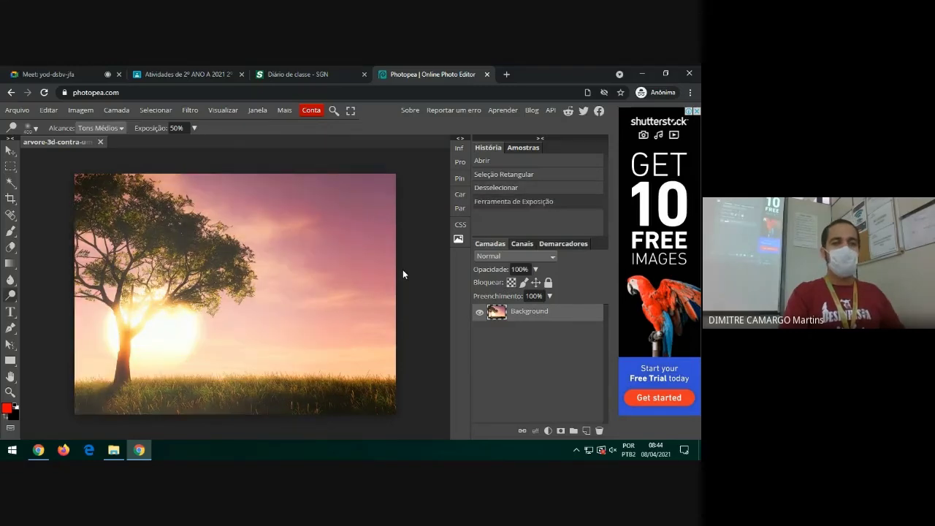
key("ctrl+z")
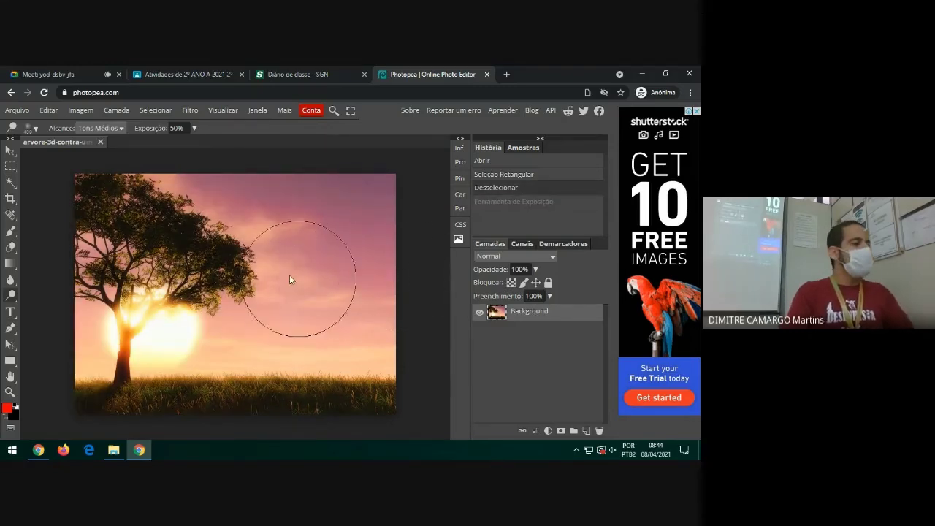
Step: Darken a small patch of sky in the image's upper-right corner with the Burn tool at 50% exposure
right_click(10, 296)
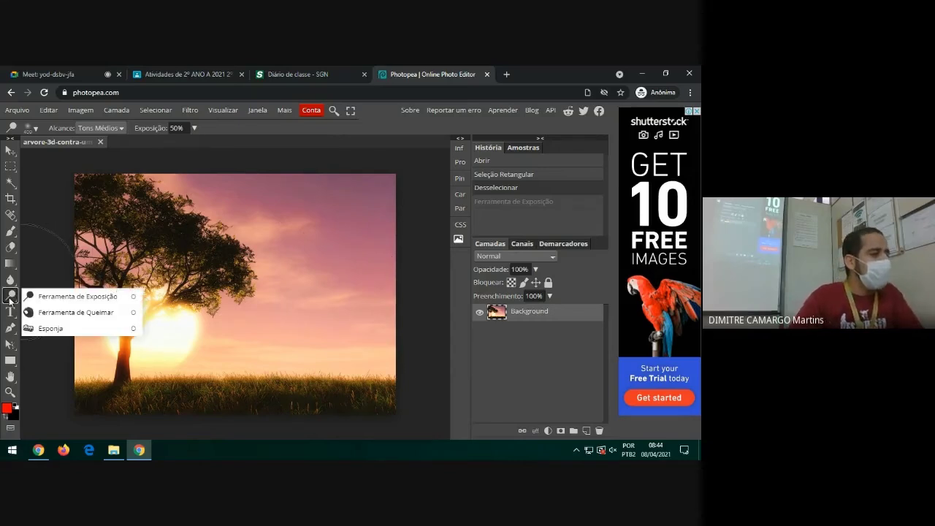
left_click(58, 315)
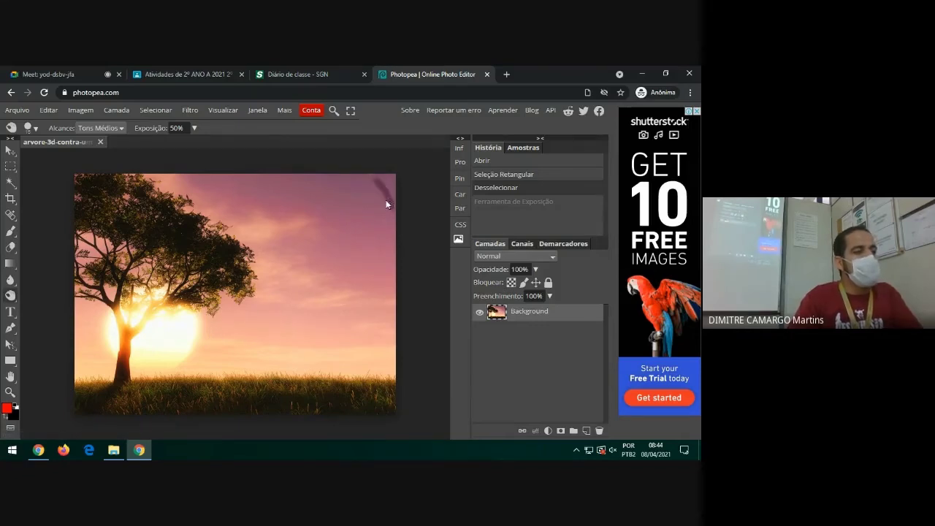
mouse_move(381, 202)
left_mouse_down()
mouse_move(388, 192)
mouse_move(380, 193)
left_mouse_up()
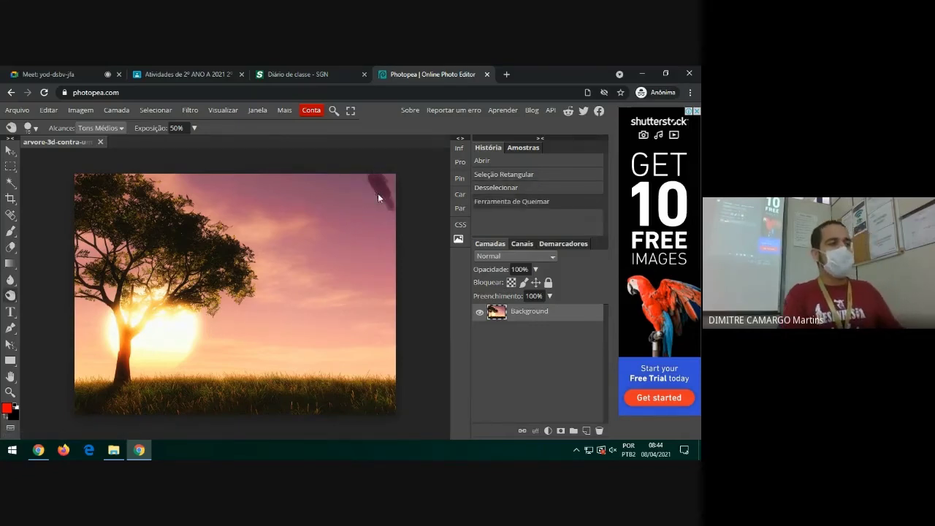
Step: Undo the hard-edged Burn patch, choose the soft 24 px brush, enlarge it, and darken the sky and grass with the Burn tool
key("ctrl+z")
right_click(372, 198)
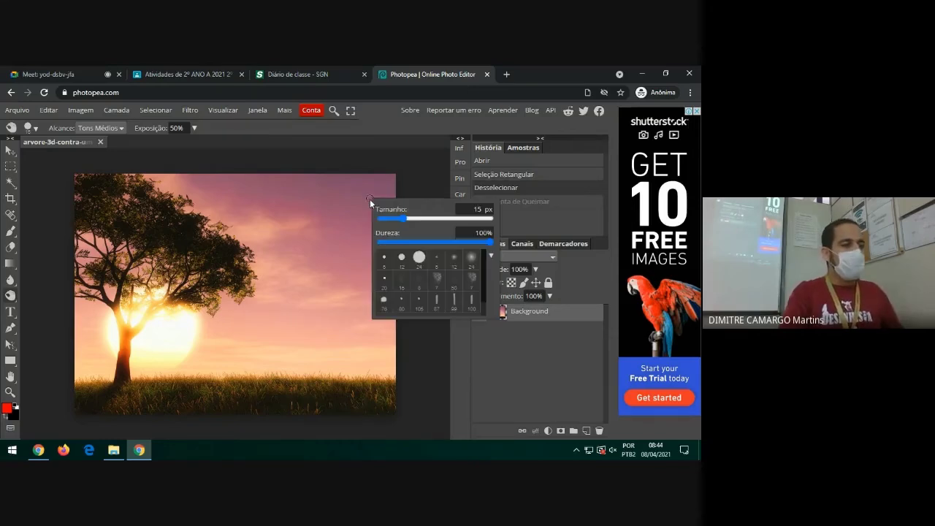
left_click(473, 261)
left_click_drag(431, 218, 460, 221)
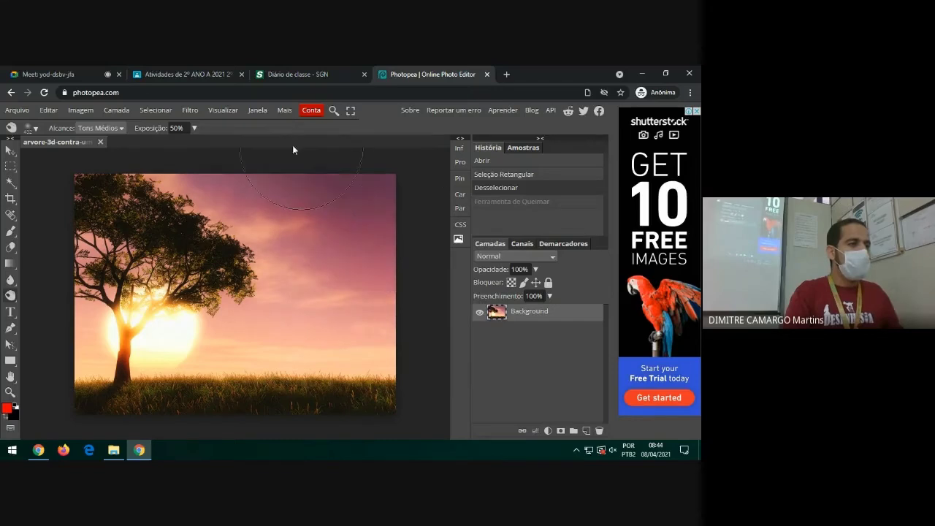
mouse_move(292, 145)
left_mouse_down()
mouse_move(294, 168)
mouse_move(418, 357)
mouse_move(369, 417)
mouse_move(363, 246)
mouse_move(226, 131)
mouse_move(349, 324)
mouse_move(324, 414)
mouse_move(236, 156)
mouse_move(365, 284)
mouse_move(368, 422)
mouse_move(351, 246)
mouse_move(359, 283)
left_mouse_up()
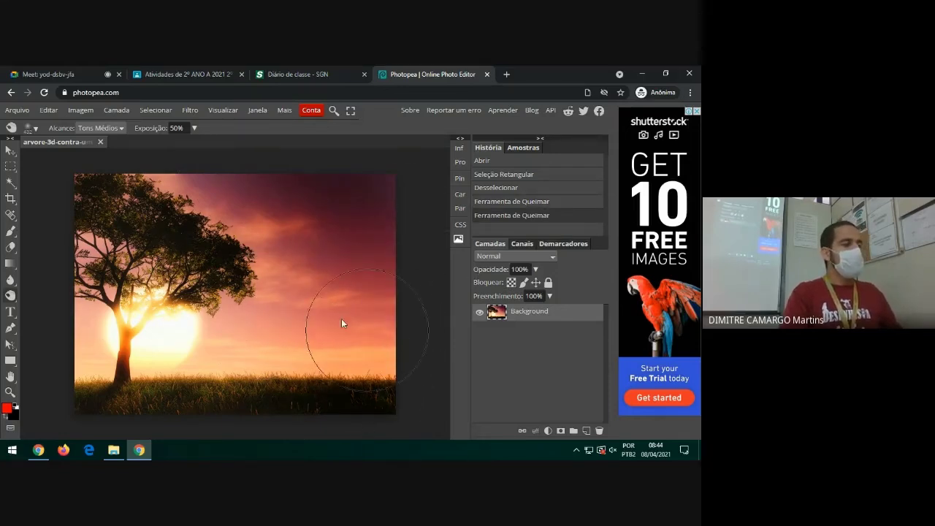
Step: Undo and redo the last soft Burn stroke several times to compare the photo before and after
key("ctrl+z")
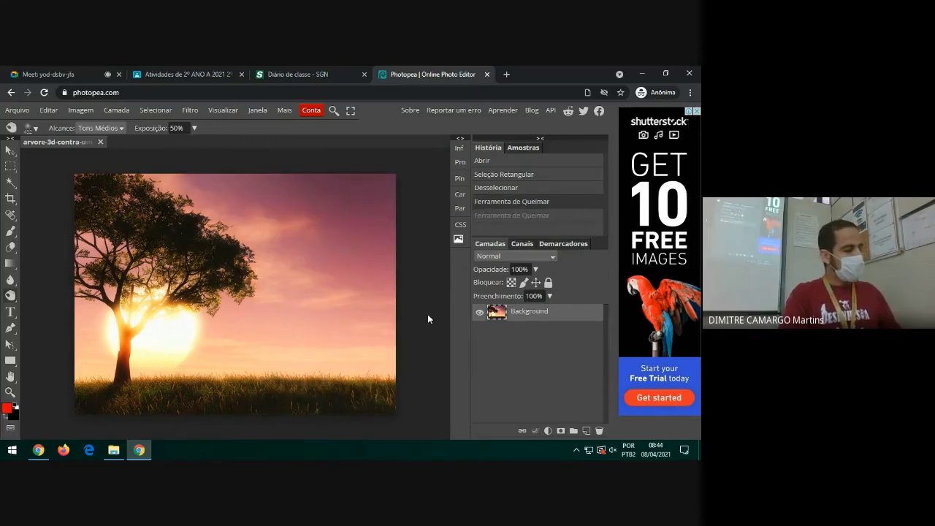
key("ctrl+shift+z")
key("ctrl+z")
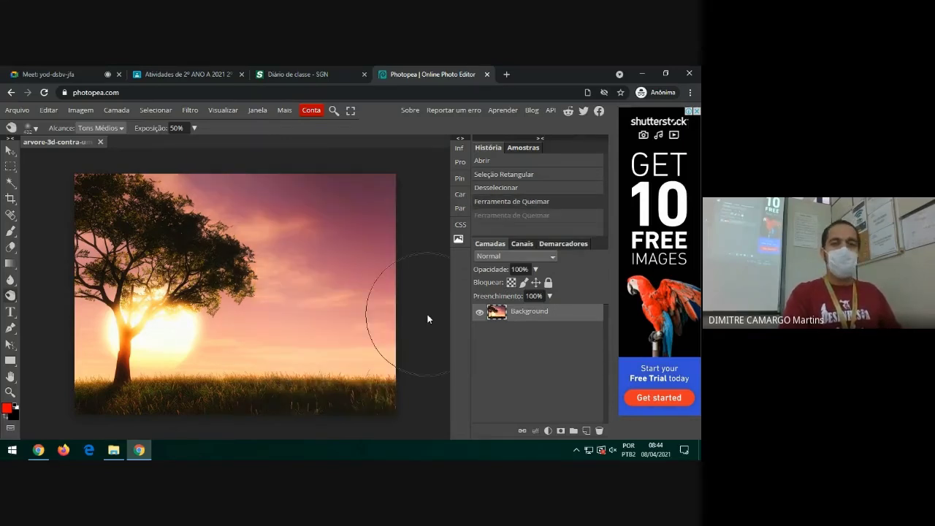
key("ctrl+shift+z")
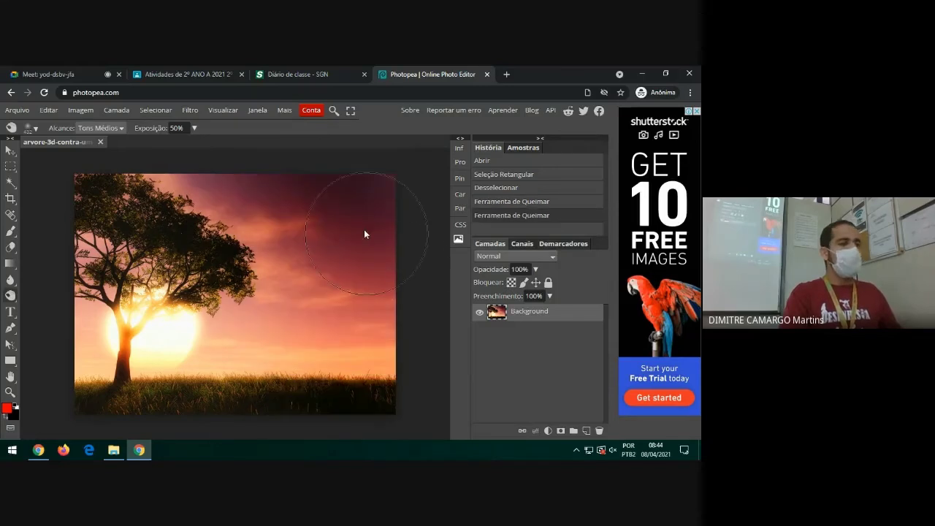
key("ctrl+z")
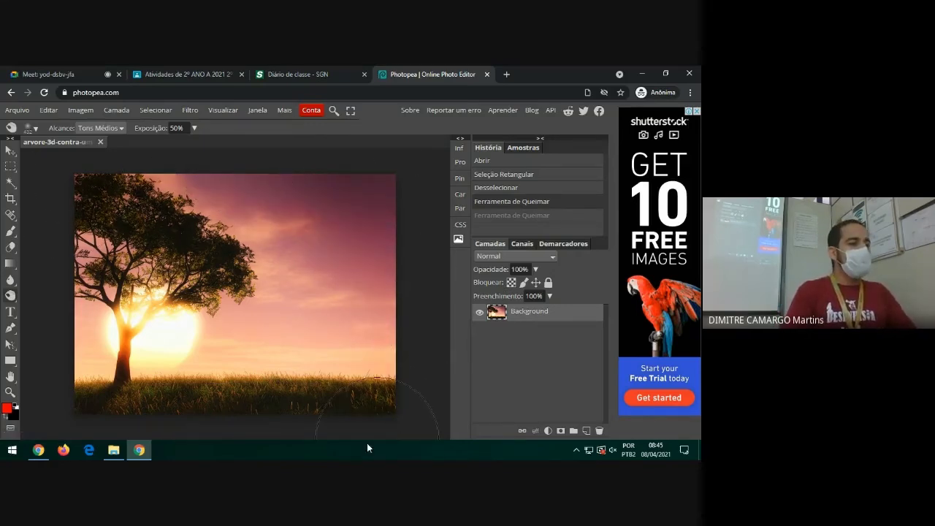
key("ctrl+shift+z")
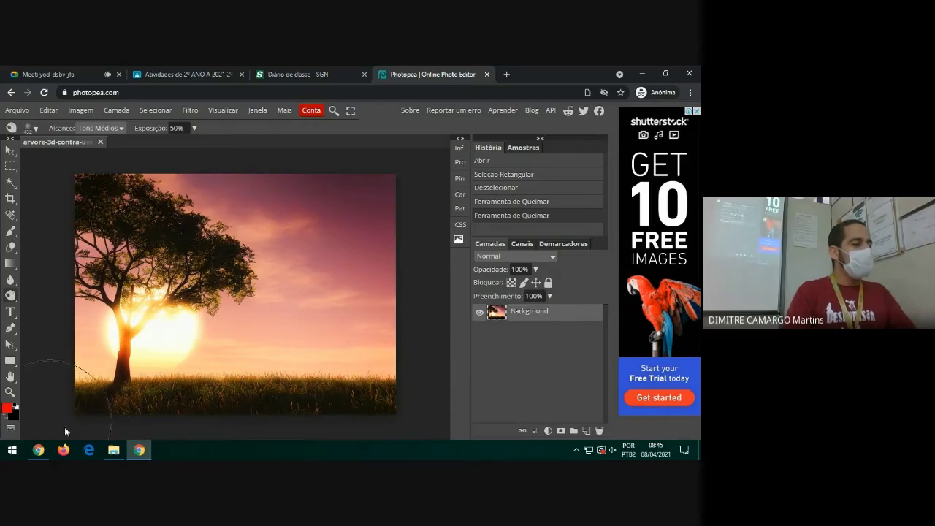
Step: Darken the grass and the right side of the sky with repeated soft Burn strokes at 50% exposure, and undo the last one
mouse_move(212, 453)
left_mouse_down()
mouse_move(338, 409)
mouse_move(417, 409)
left_mouse_up()
mouse_move(436, 338)
left_mouse_down()
mouse_move(374, 181)
mouse_move(415, 371)
mouse_move(394, 436)
left_mouse_up()
mouse_move(373, 204)
left_mouse_down()
mouse_move(180, 176)
mouse_move(113, 189)
mouse_move(253, 177)
mouse_move(389, 206)
left_mouse_up()
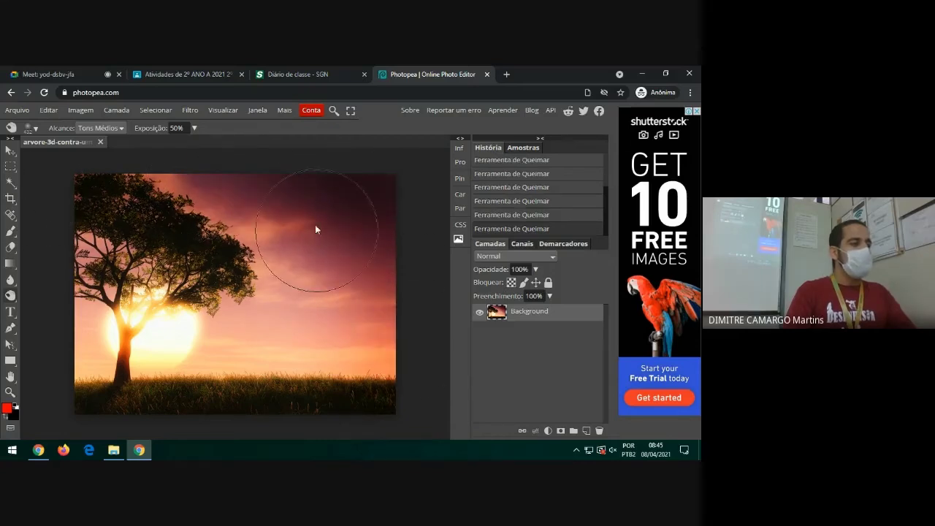
left_click_drag(315, 229, 371, 414)
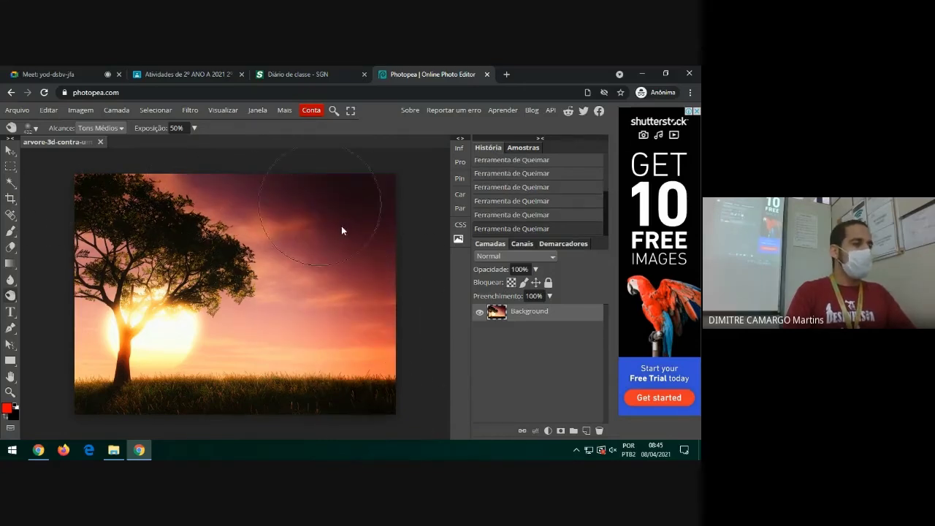
mouse_move(342, 231)
left_mouse_down()
mouse_move(369, 335)
mouse_move(359, 424)
left_mouse_up()
mouse_move(355, 224)
left_mouse_down()
mouse_move(267, 171)
mouse_move(166, 160)
mouse_move(25, 167)
mouse_move(357, 187)
mouse_move(389, 235)
mouse_move(401, 354)
mouse_move(370, 431)
left_mouse_up()
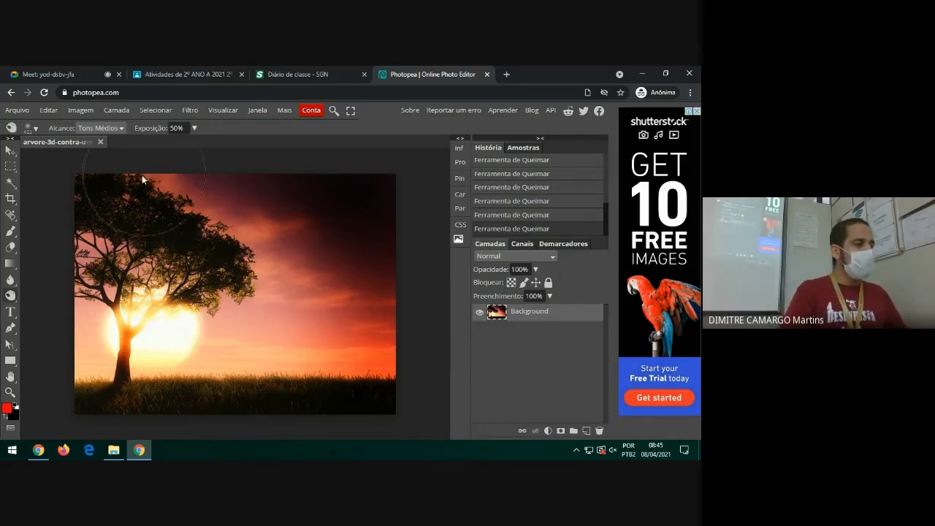
mouse_move(196, 167)
left_mouse_down()
mouse_move(281, 162)
mouse_move(392, 183)
mouse_move(435, 272)
mouse_move(356, 453)
left_mouse_up()
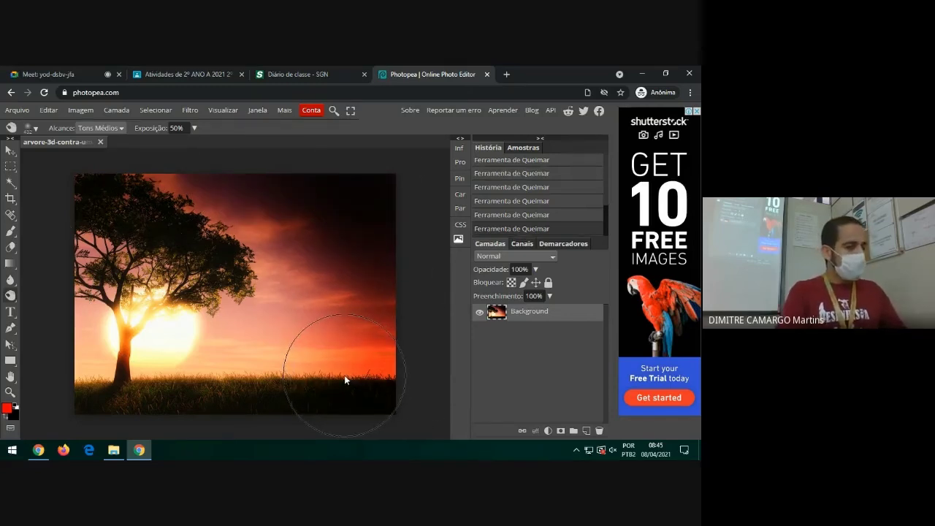
key("ctrl+z")
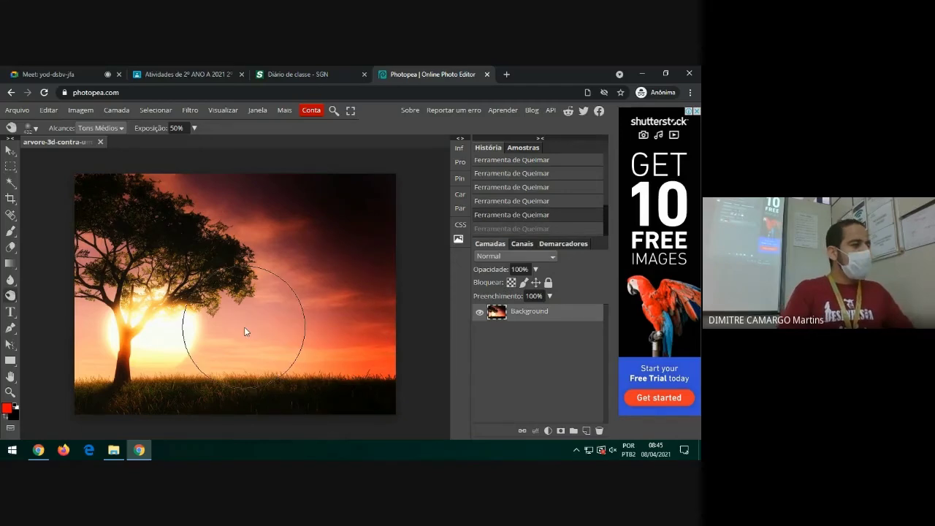
Step: Saturate the right part of the tree's foliage with the Sponge tool at 100% flow, changing to the soft 24 px brush
right_click(10, 295)
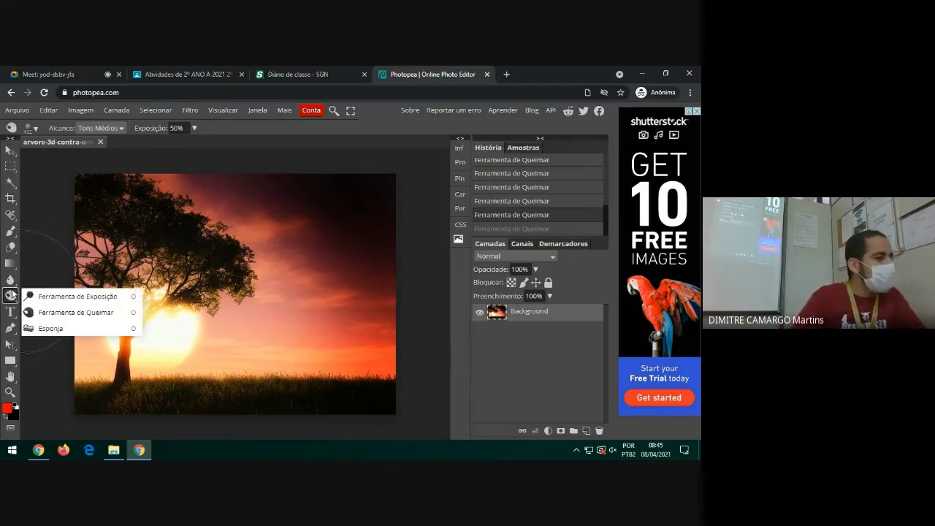
left_click(80, 329)
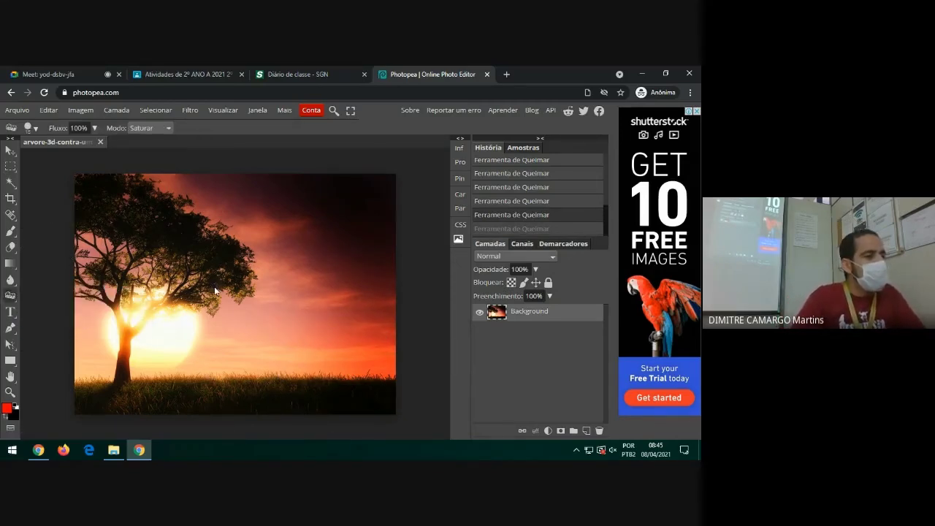
mouse_move(213, 295)
left_mouse_down()
mouse_move(236, 276)
mouse_move(247, 288)
mouse_move(231, 276)
mouse_move(245, 277)
mouse_move(242, 269)
mouse_move(227, 271)
mouse_move(234, 247)
left_mouse_up()
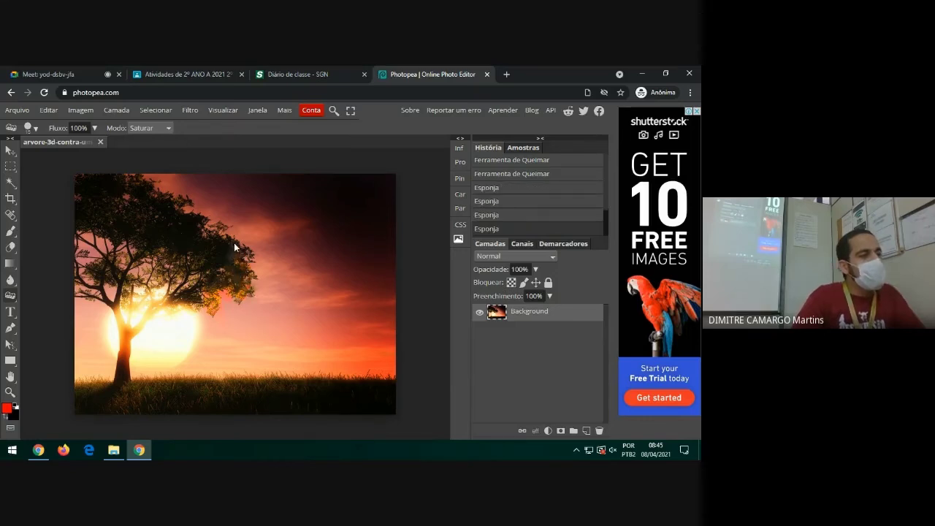
left_click(222, 261)
right_click(221, 263)
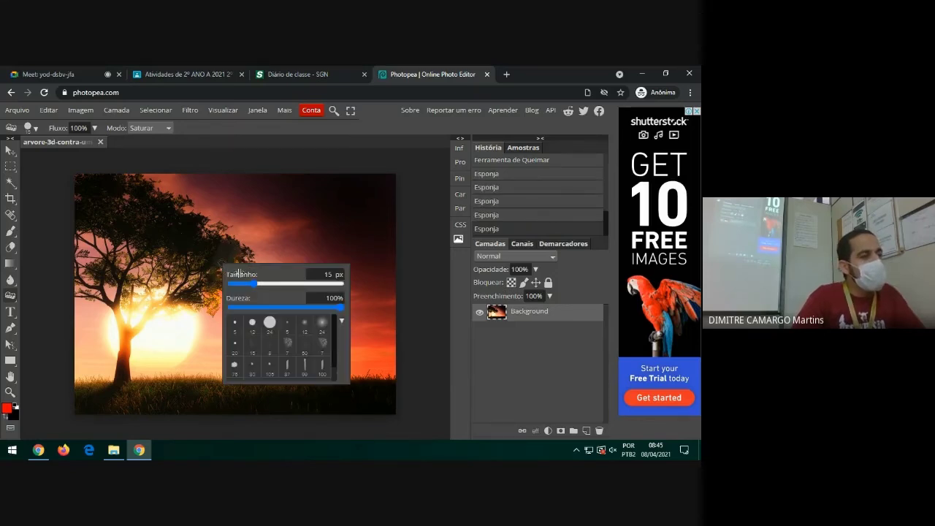
left_click(321, 325)
left_click(215, 249)
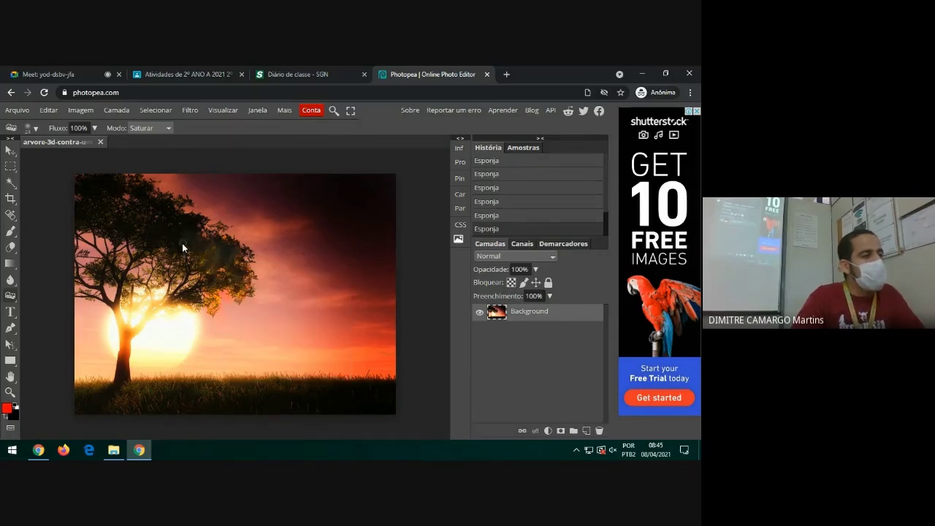
Step: Enlarge the soft Sponge brush with 0% hardness and saturate the whole tree crown in Saturate mode
right_click(188, 244)
left_click_drag(222, 263, 258, 265)
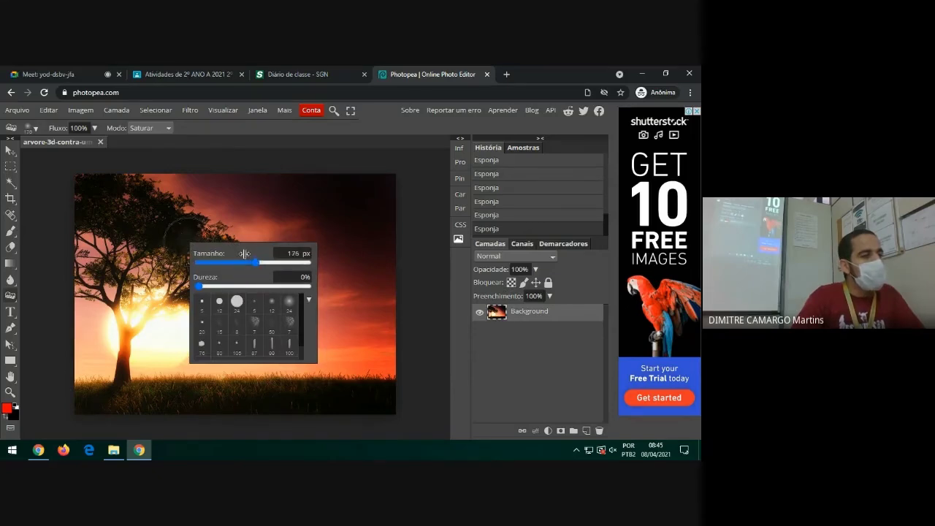
right_click(180, 229)
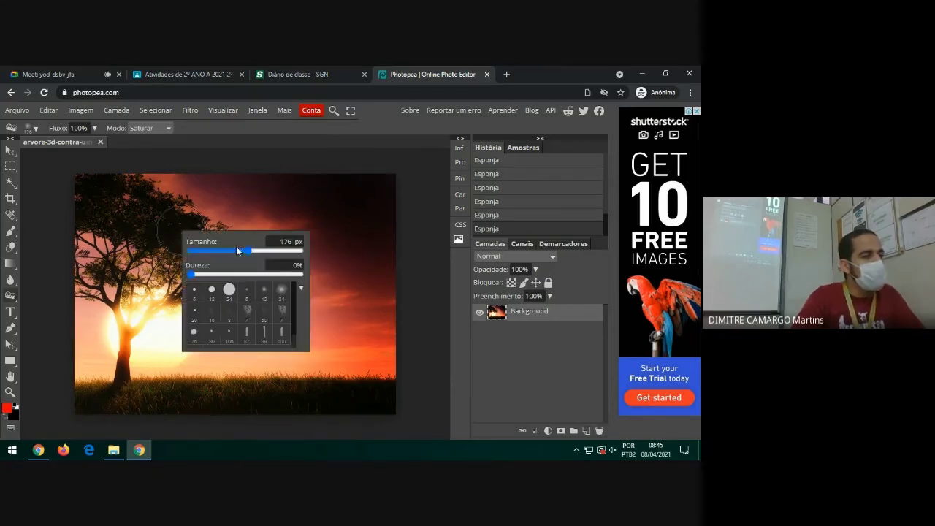
left_click(256, 250)
left_click(251, 251)
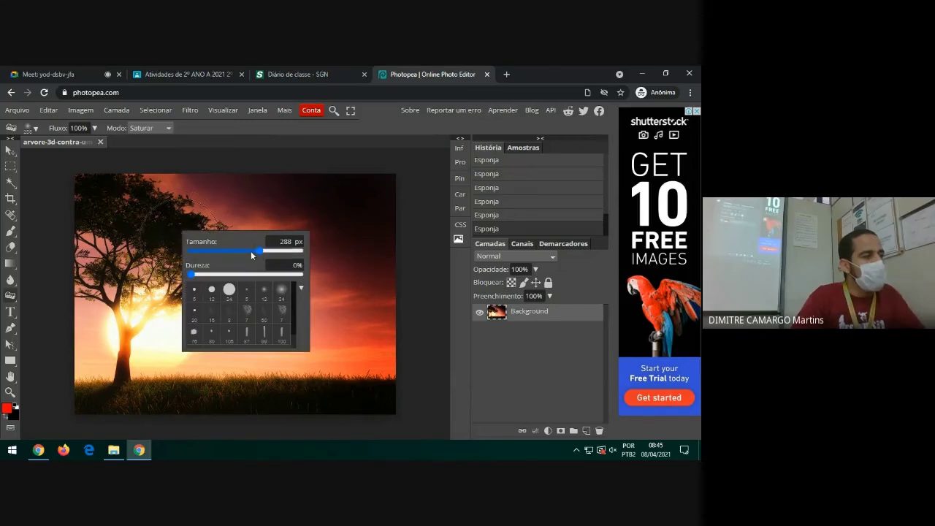
left_click_drag(163, 232, 209, 271)
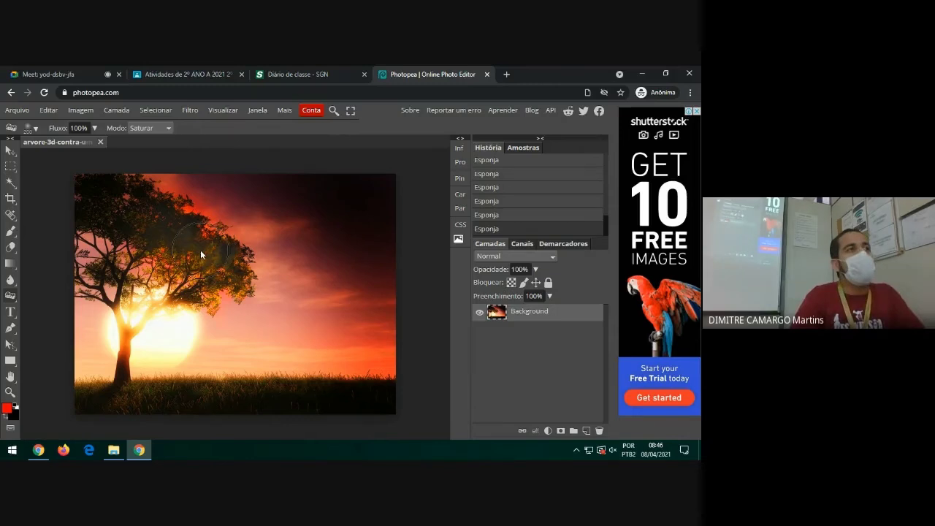
mouse_move(191, 239)
left_mouse_down()
mouse_move(167, 228)
mouse_move(143, 240)
mouse_move(124, 212)
mouse_move(107, 205)
mouse_move(101, 216)
mouse_move(92, 202)
mouse_move(90, 209)
mouse_move(121, 214)
mouse_move(114, 290)
mouse_move(101, 280)
mouse_move(108, 214)
mouse_move(163, 209)
left_mouse_up()
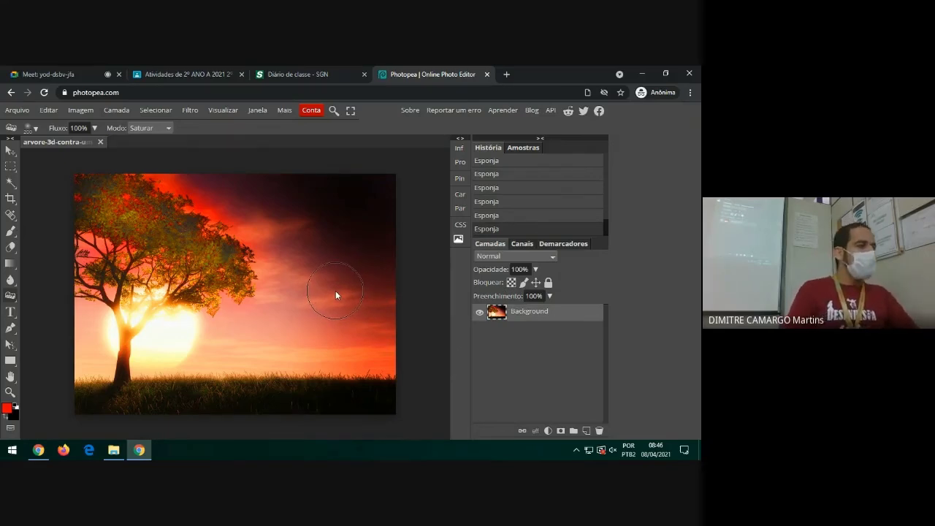
Step: Review the Blur, Sharpen and Smudge tool group and the Dodge, Burn and Sponge tool group
right_click(11, 281)
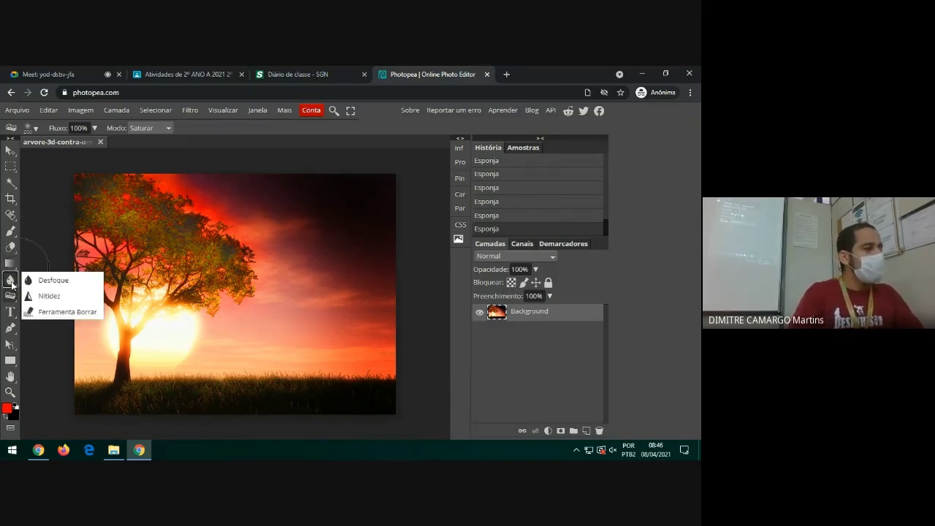
left_click(43, 282)
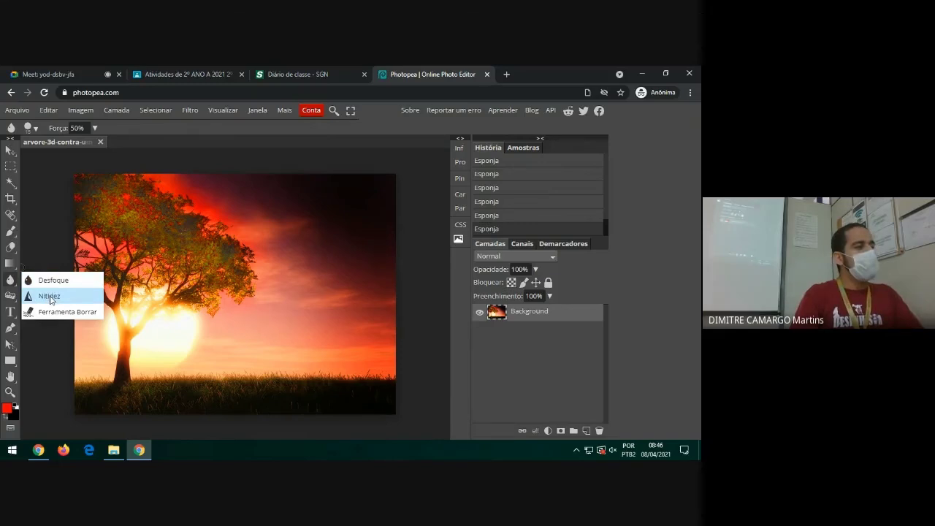
right_click(10, 296)
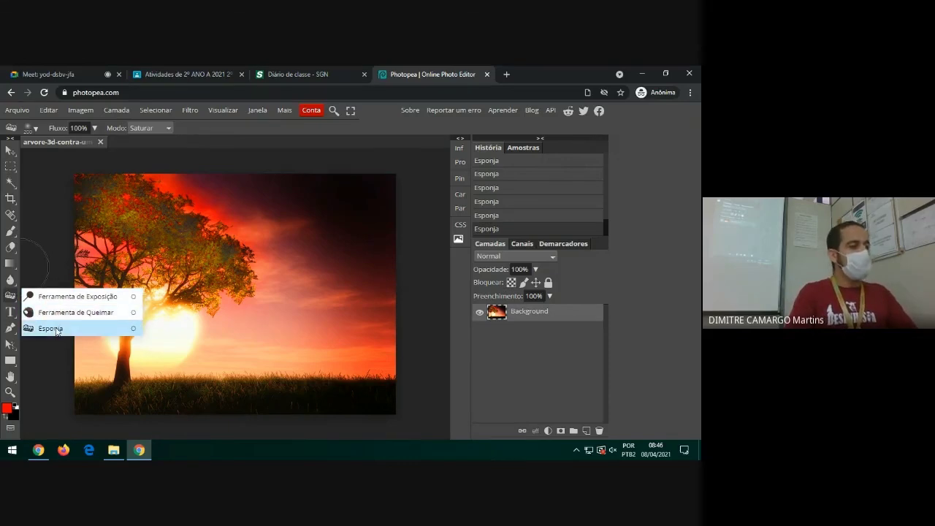
Step: Choose the Rectangular Selection tool and undo all the Sponge strokes and the repeated Burn strokes on the photo
left_click(10, 166)
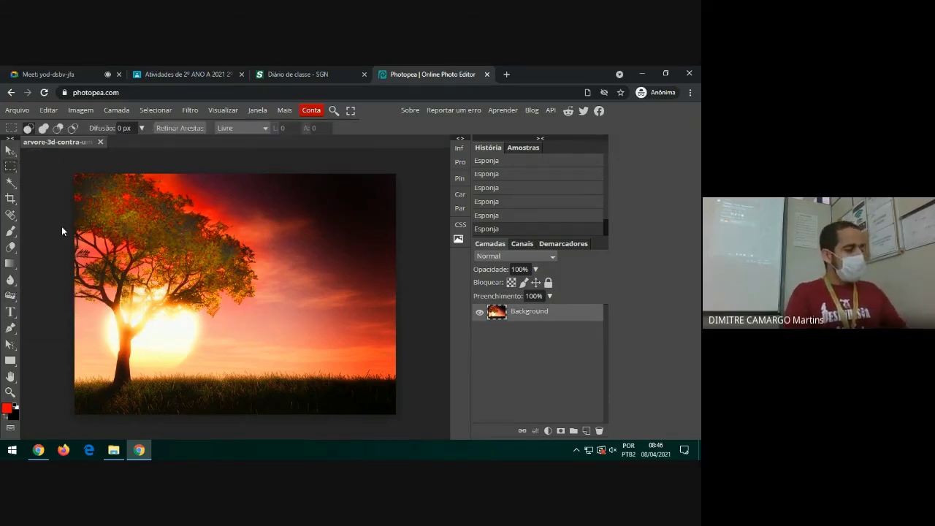
key("ctrl+z")
key("ctrl+z")
key("ctrl+z")
key("ctrl+z")
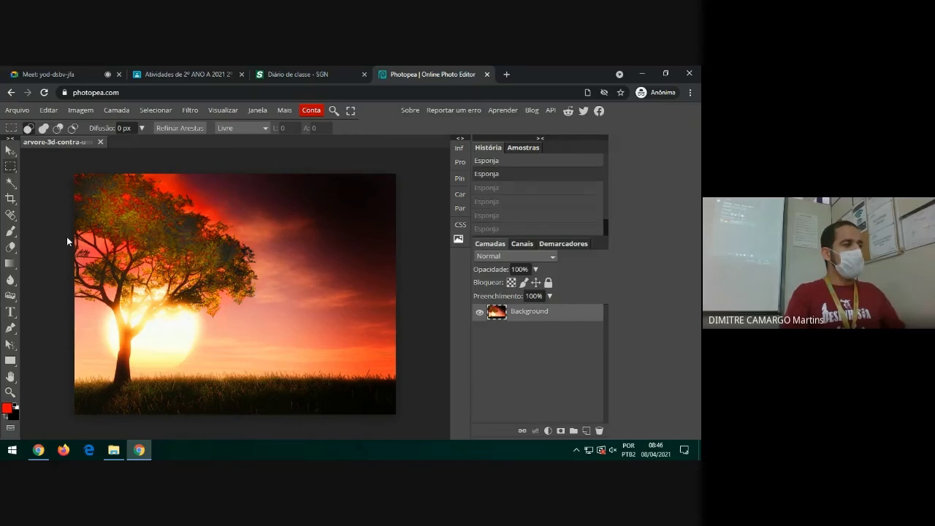
key("ctrl+z")
key("ctrl+z")
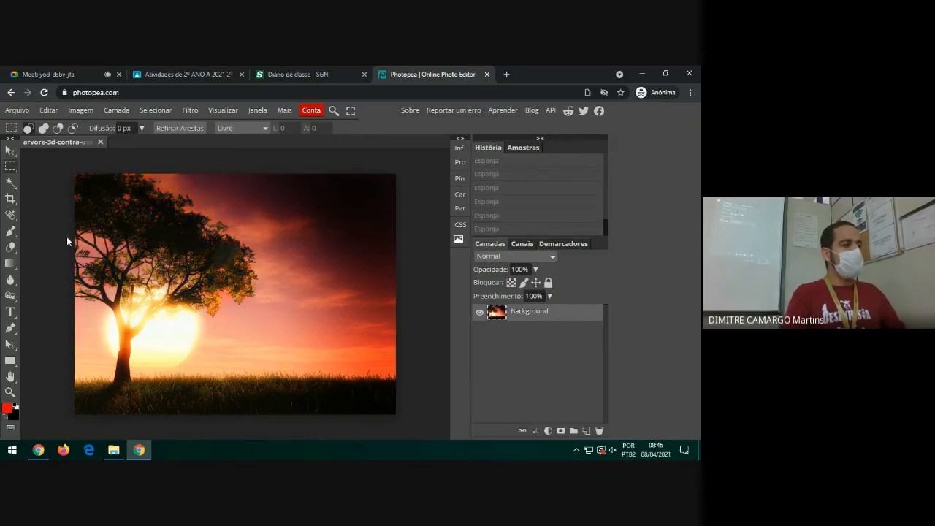
key("ctrl+z")
key("ctrl+z")
key("ctrl+z")
key("ctrl+z")
key("ctrl+z")
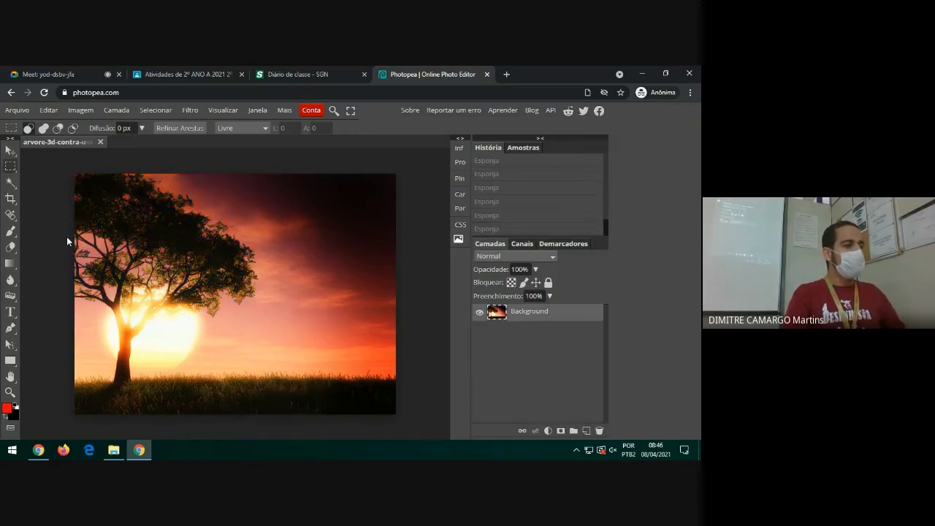
key("ctrl+z")
key("ctrl+z")
key("ctrl+z")
key("ctrl+z")
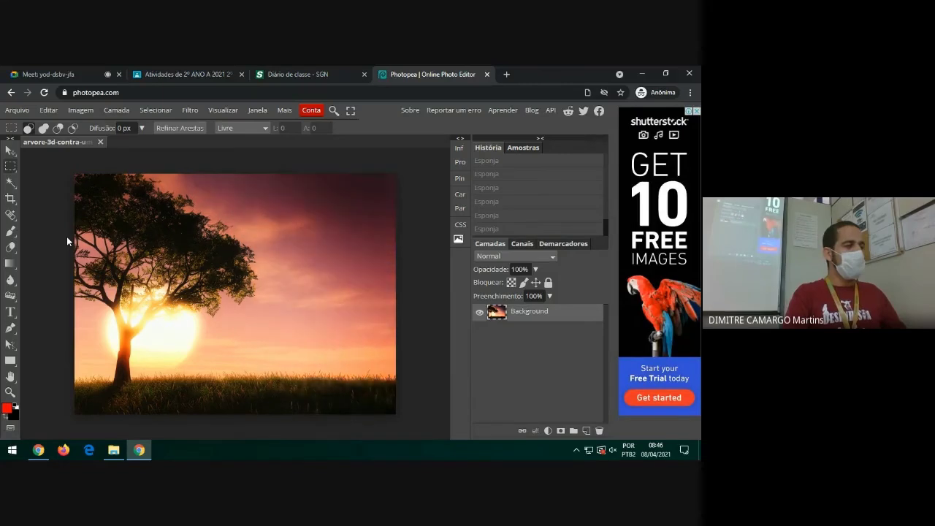
key("ctrl+z")
Step: Switch to the Google Classroom slide to review the activity on the studied tools, and return to Photopea
key("alt+Tab")
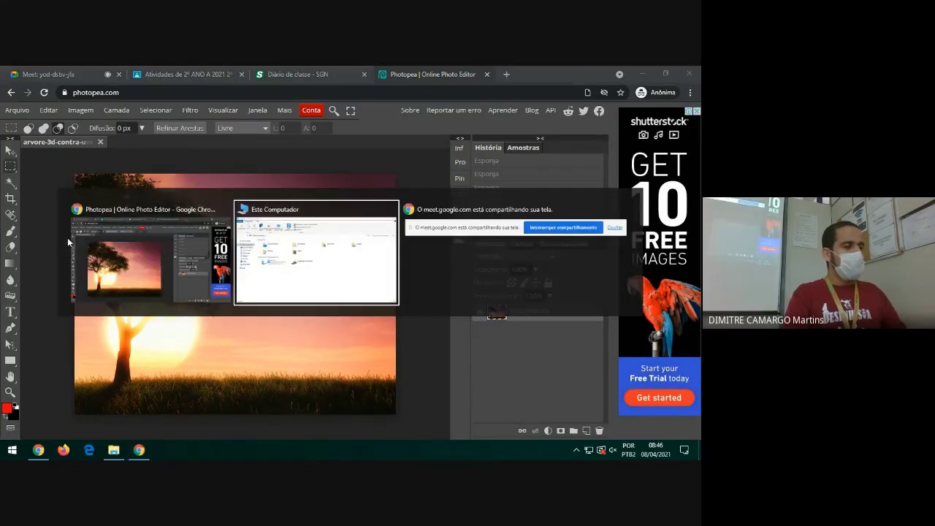
key("alt+Tab")
key("alt+Tab")
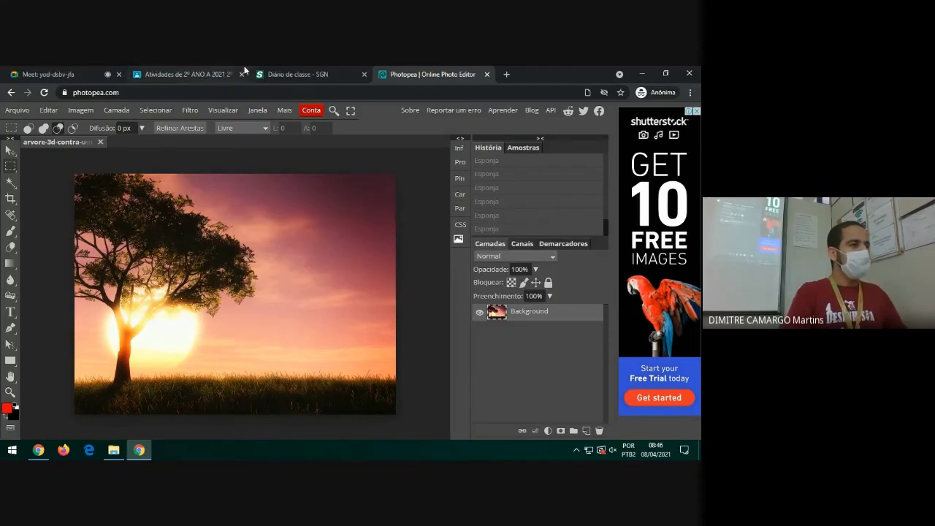
left_click(198, 73)
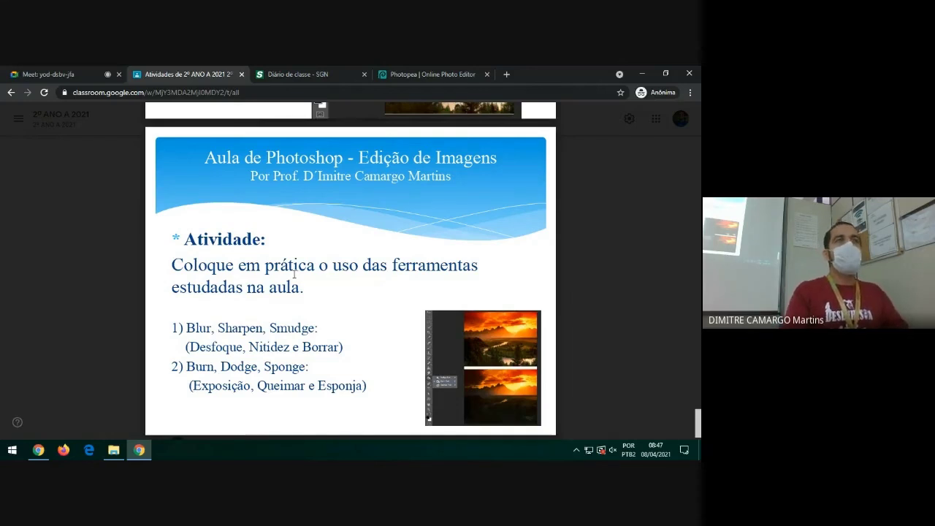
left_click(310, 246)
left_click(438, 69)
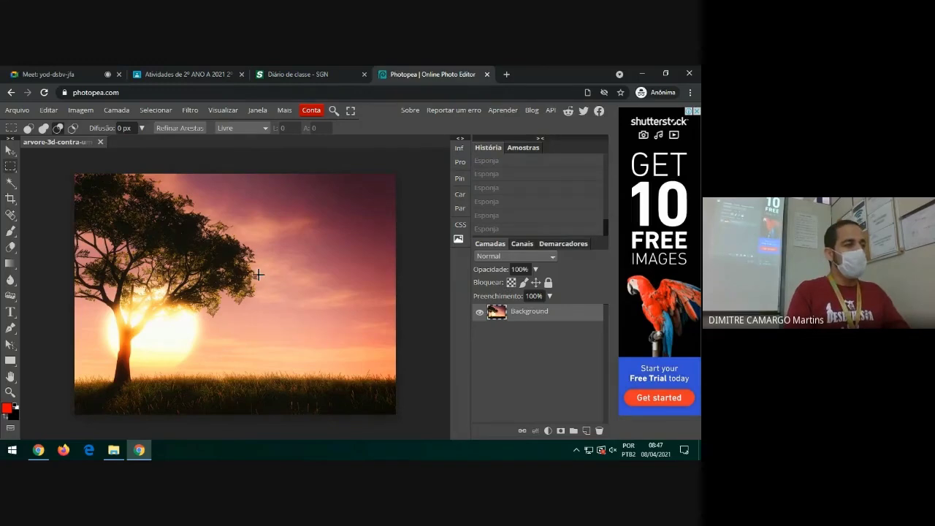
Step: Switch to the Google Classroom presentation to review the Dodge and Burn before-and-after slides, and return to Photopea
left_click(192, 74)
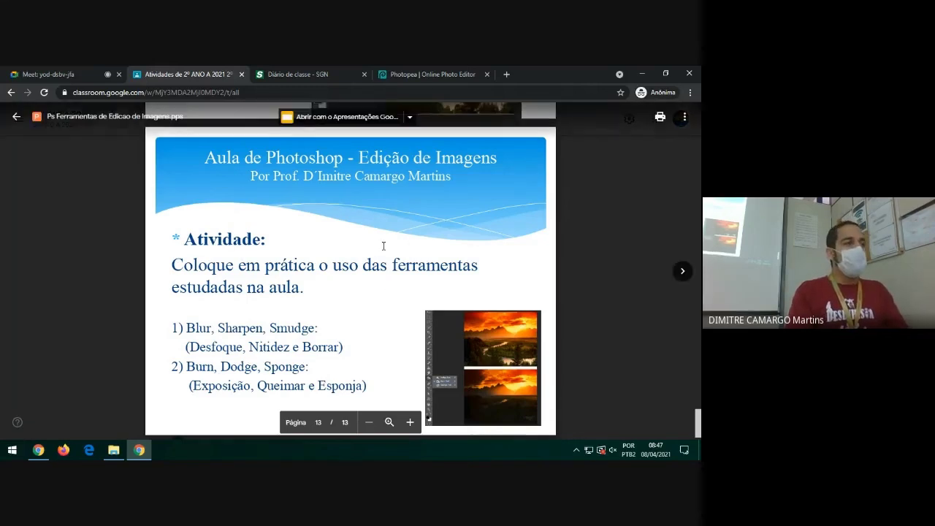
scroll(382, 247, "up", 5)
scroll(382, 247, "up", 10)
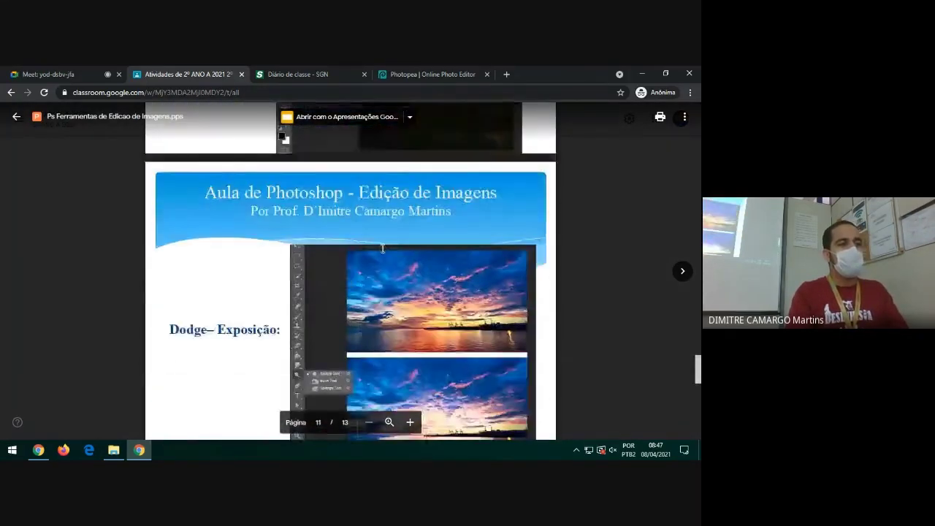
scroll(382, 247, "down", 3)
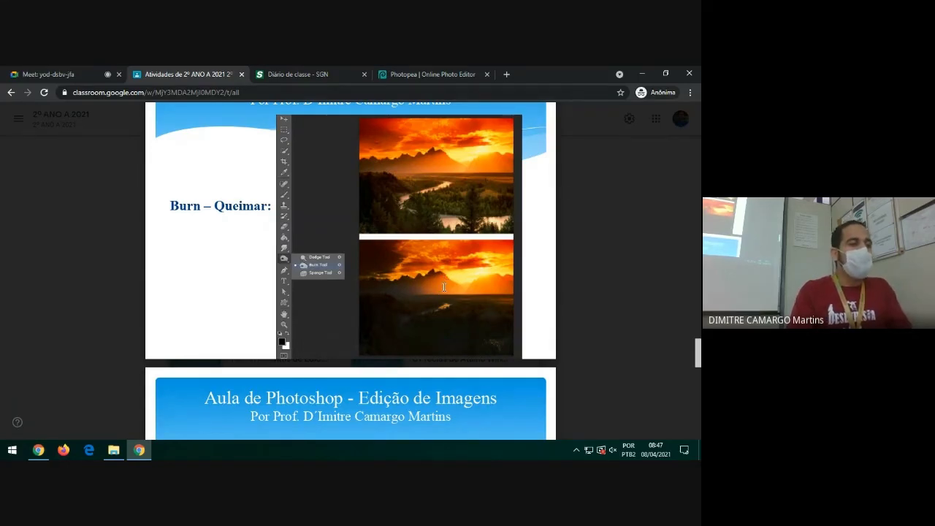
left_click(421, 73)
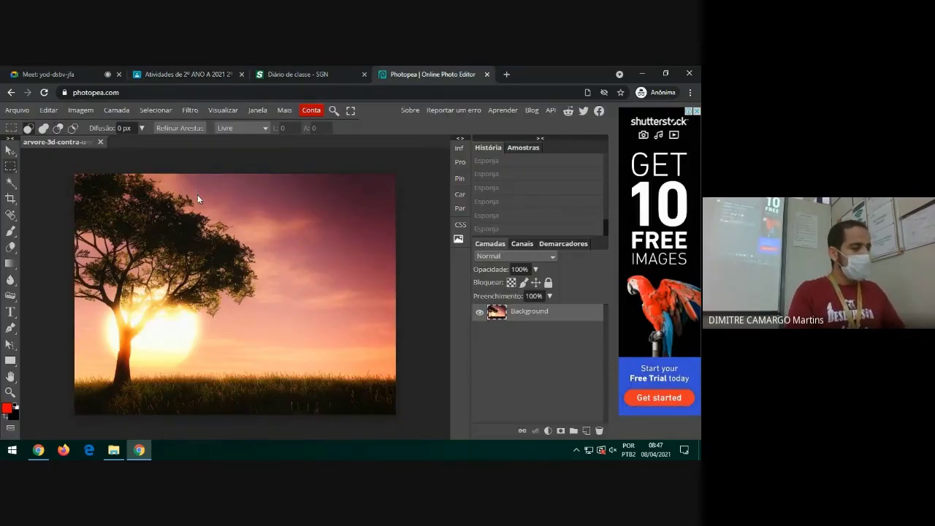
Step: Darken the sky beside the tree with repeated Burn strokes, using a large soft brush with 0% hardness
right_click(11, 281)
left_click(53, 280)
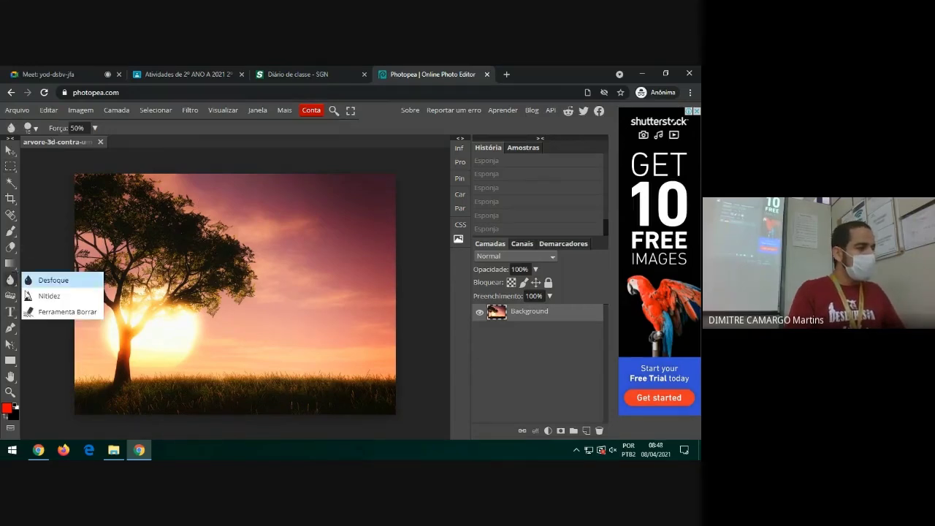
right_click(9, 297)
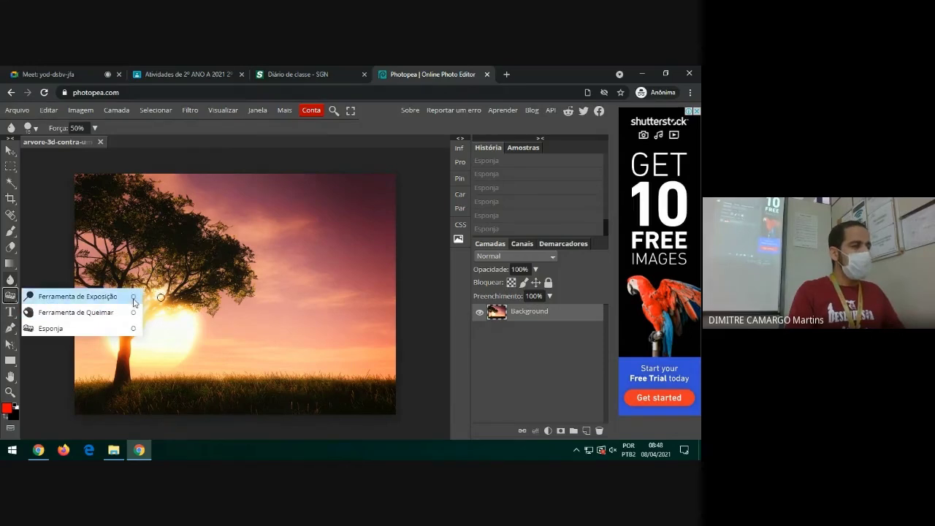
left_click(106, 312)
right_click(271, 265)
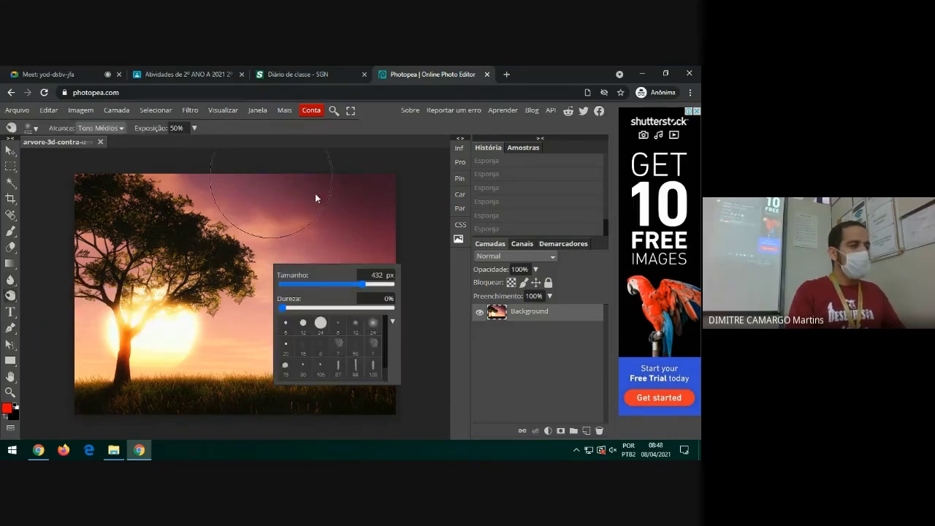
mouse_move(315, 193)
left_mouse_down()
mouse_move(352, 232)
mouse_move(387, 373)
mouse_move(341, 379)
mouse_move(259, 168)
mouse_move(332, 394)
mouse_move(284, 212)
mouse_move(362, 266)
mouse_move(246, 207)
mouse_move(190, 225)
left_mouse_up()
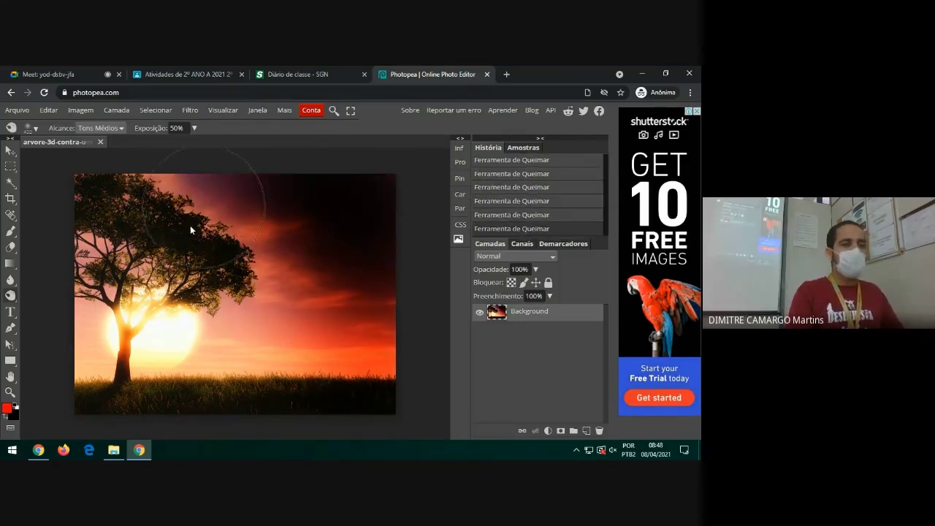
Step: Export the burned photo as a JPG at 100% quality and save it
left_click(25, 111)
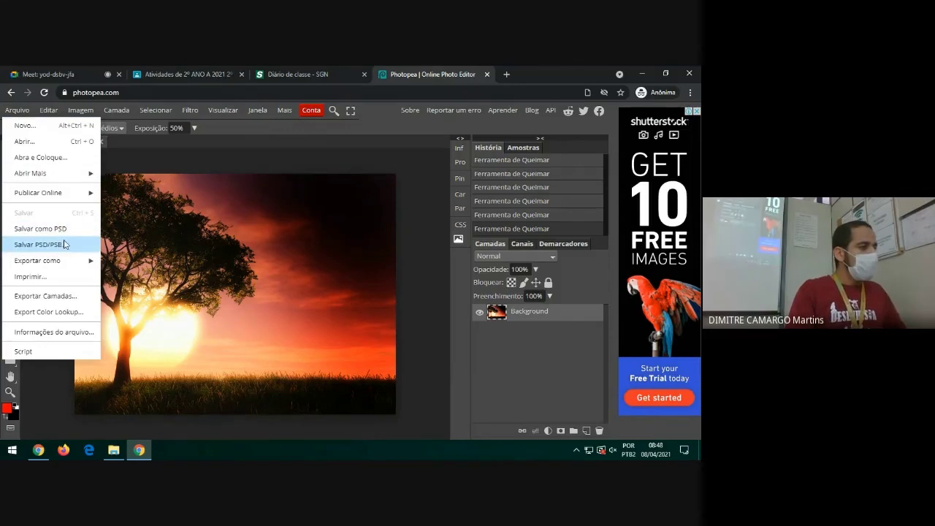
mouse_move(61, 261)
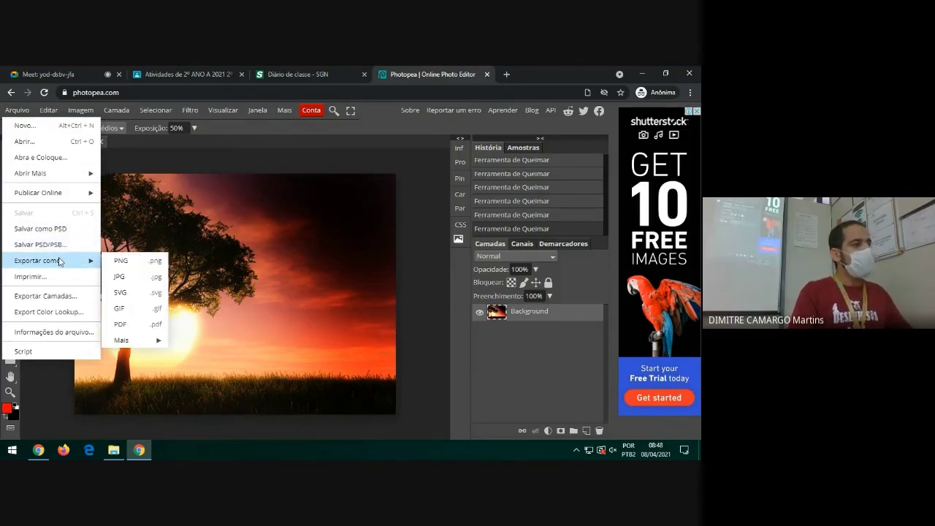
left_click(120, 278)
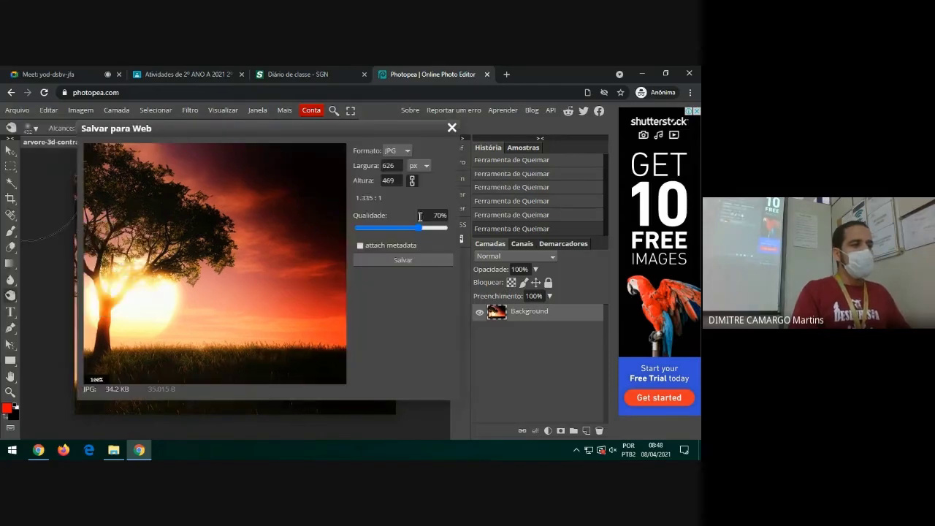
left_click_drag(441, 228, 459, 225)
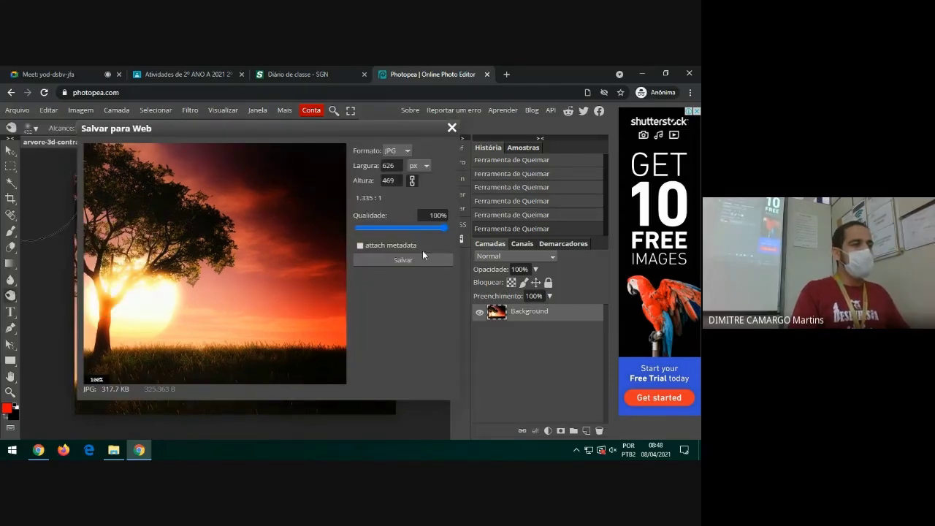
left_click(403, 260)
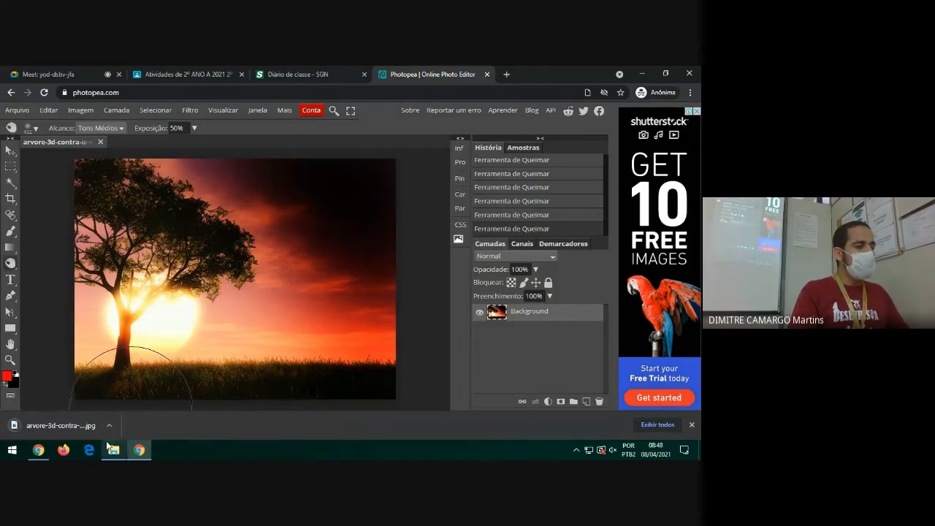
Step: Show the exported JPG in its Downloads folder in File Explorer and rename the original, unedited photo as antes.jpg
left_click(109, 429)
left_click(147, 393)
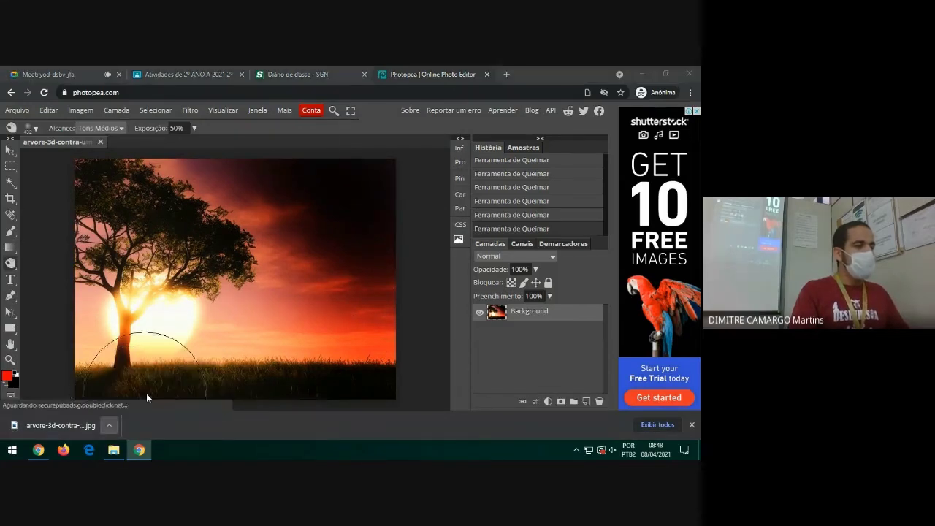
left_click(202, 265)
left_click(160, 223)
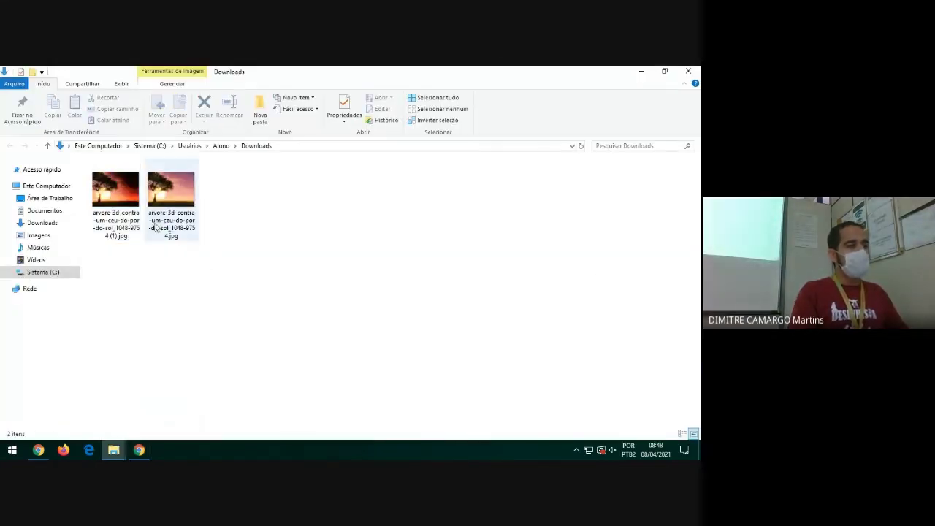
left_click(187, 227)
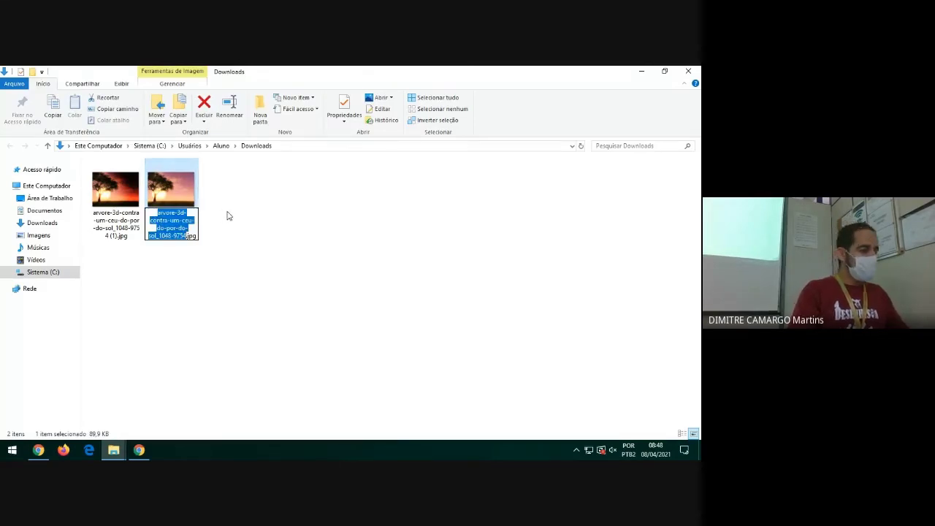
type("antes")
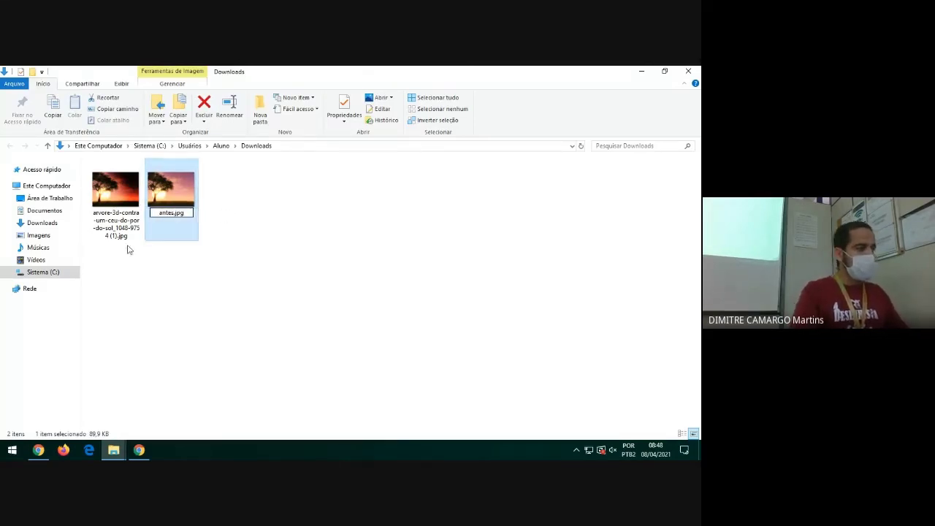
left_click(132, 276)
Step: Rename the exported photo with the darkened sky as depois.jpg
left_click(161, 212)
left_click(158, 214)
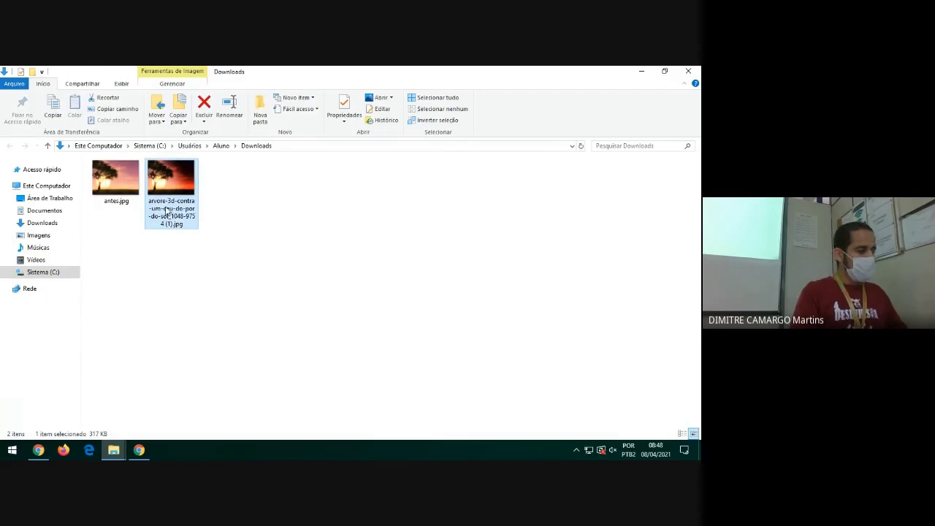
type("depois")
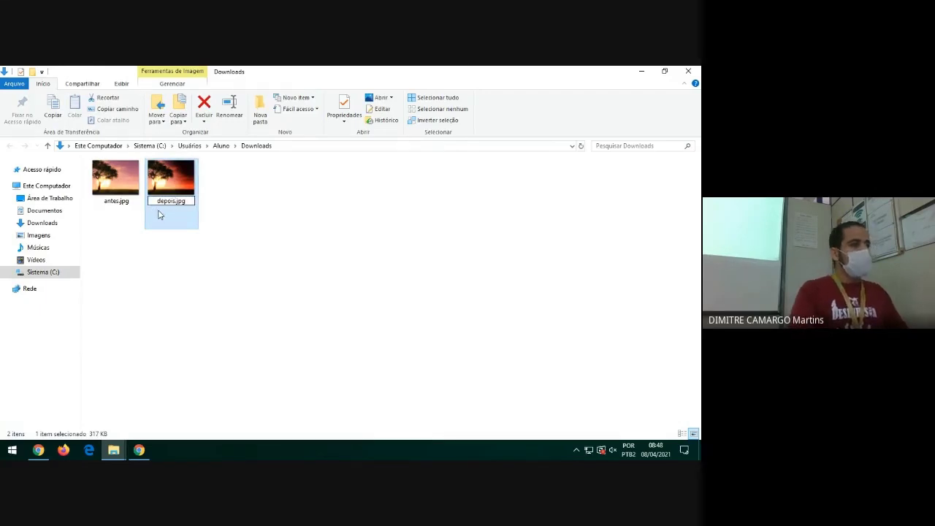
left_click(183, 262)
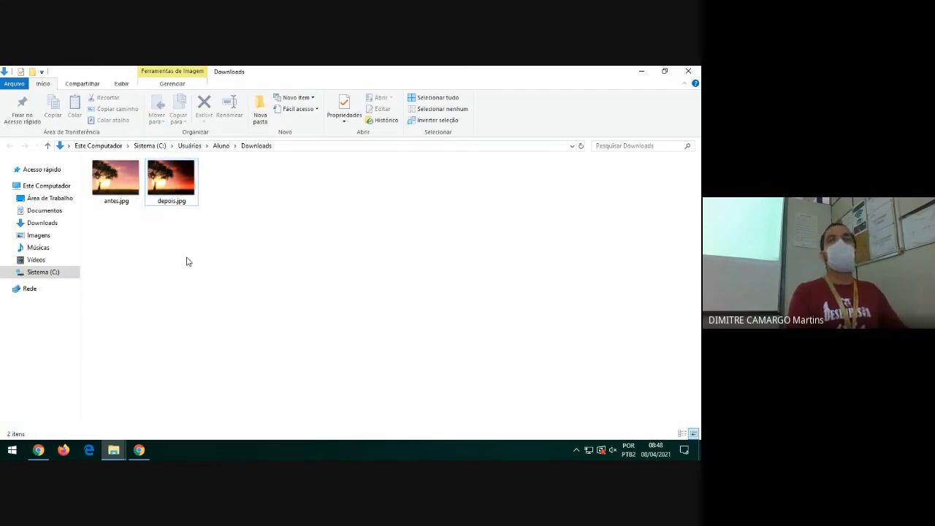
Step: Rename the original photo antes.jpg as Queimar Antes.jpg
left_click(115, 206)
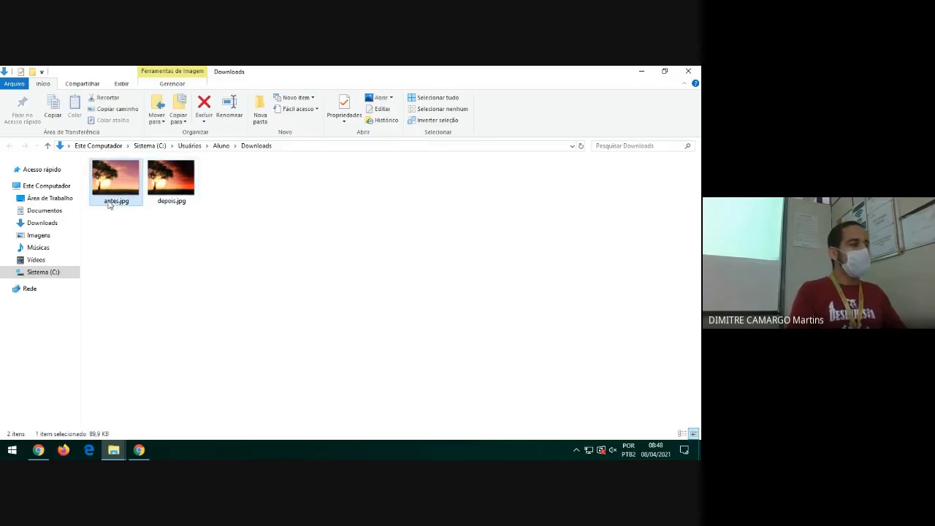
left_click(106, 202)
key("Home")
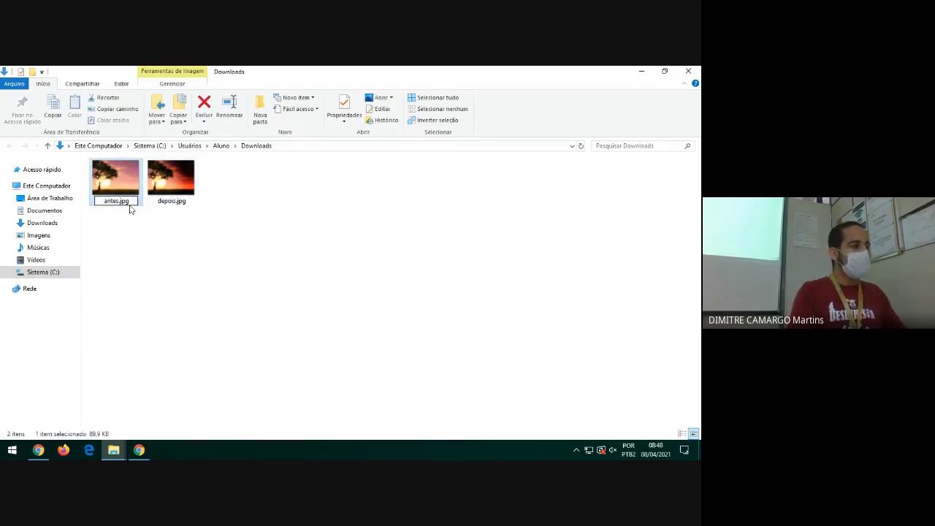
type("Queimar")
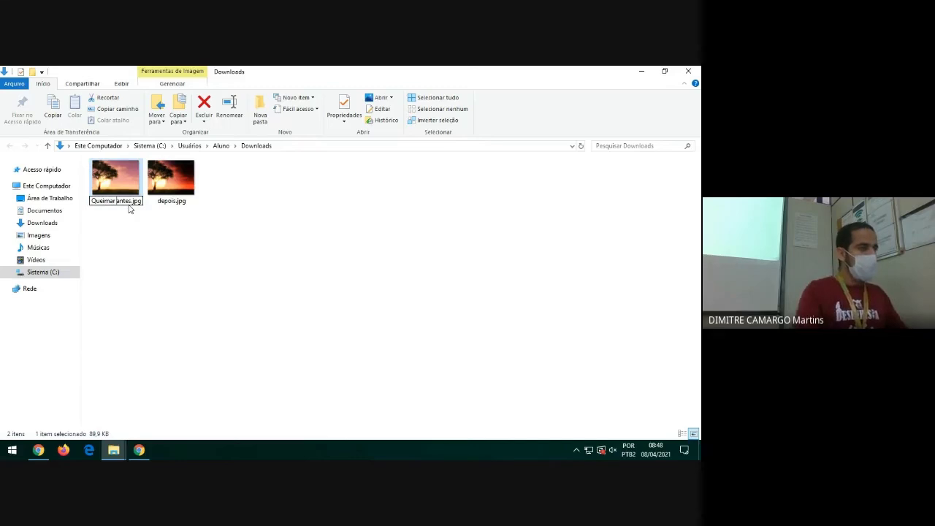
key("Delete")
type("A")
left_click(170, 260)
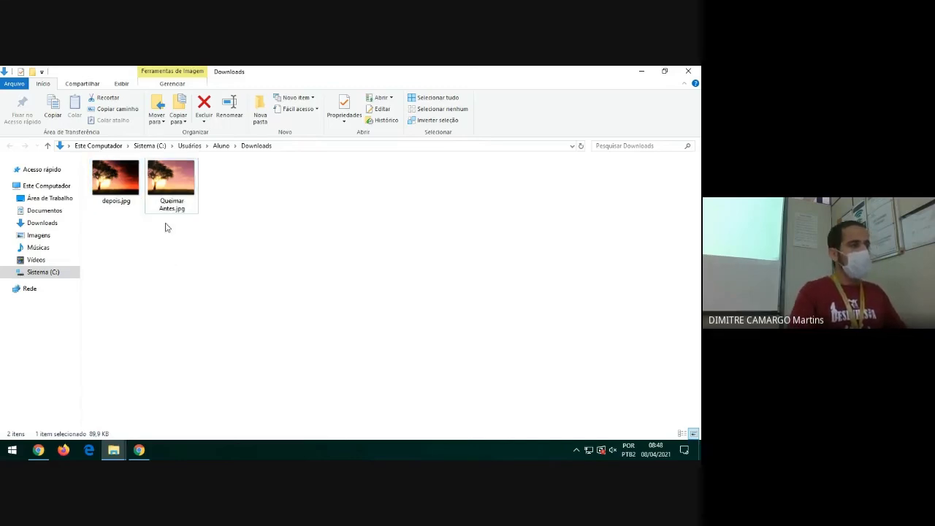
Step: Rename the darkened photo depois.jpg as Queimar Depois.jpg
left_click(165, 224)
left_click(113, 203)
left_click(106, 204)
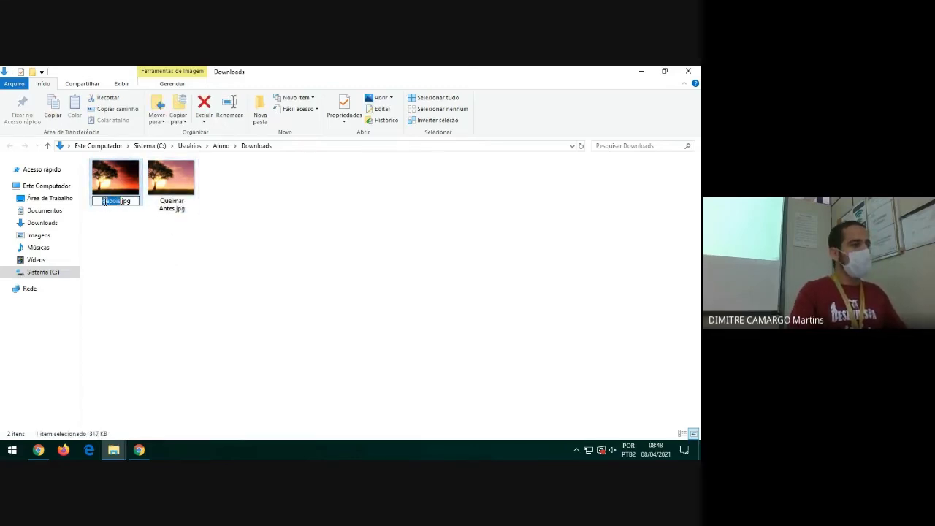
type("Queimar")
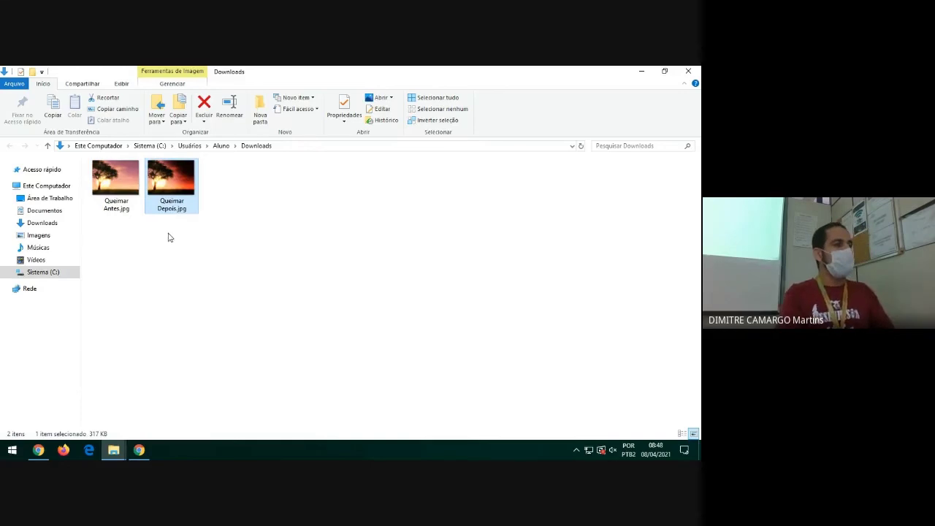
Step: Display the Downloads files as extra large icons and select Queimar Antes.jpg
left_click(147, 232)
left_click(122, 83)
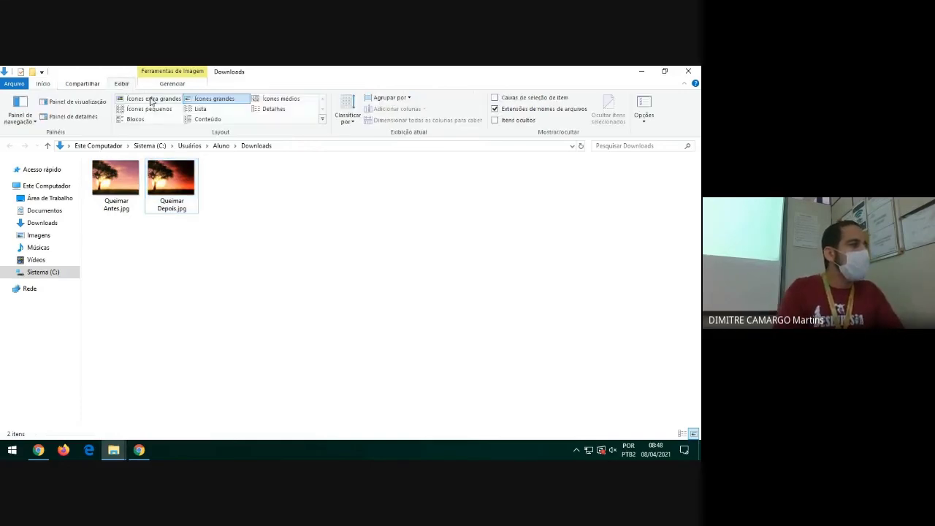
left_click(151, 98)
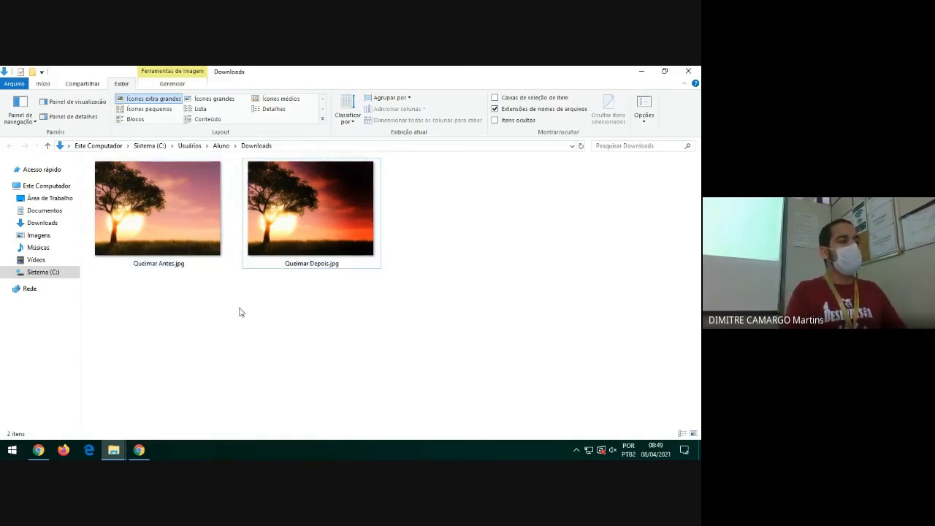
left_click(192, 220)
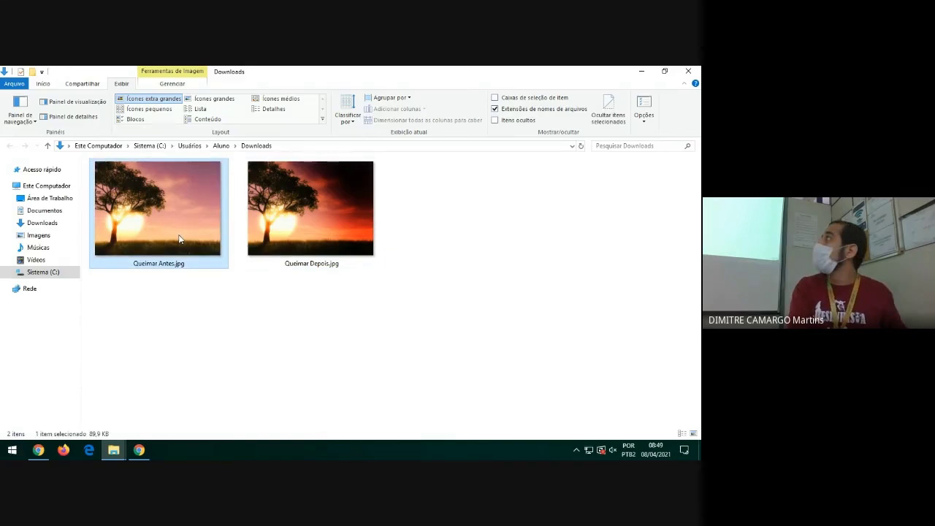